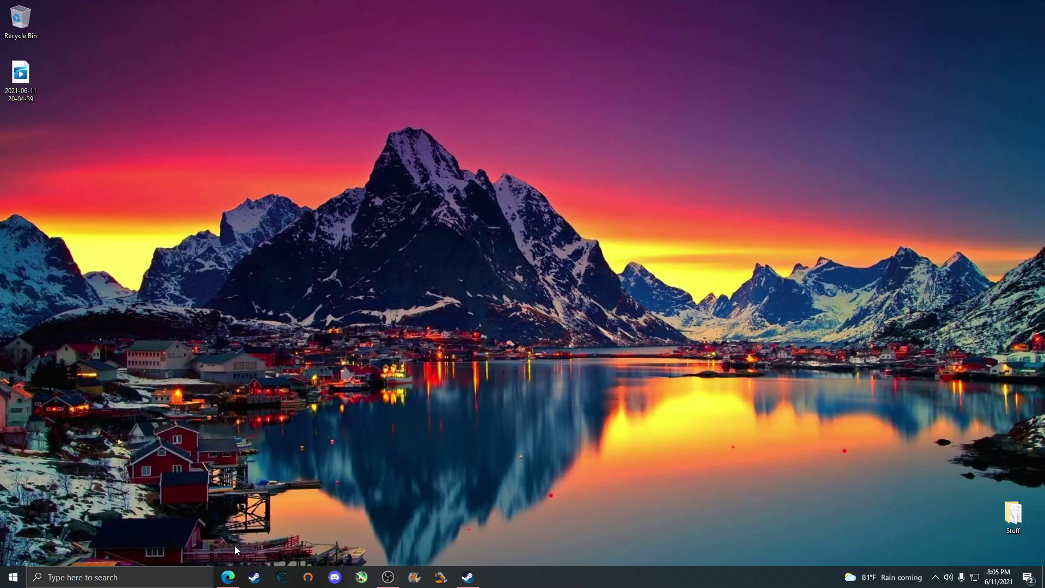
Switch to Edge, view the Malwarebytes Anti-Exploit 1.13 Build 345 release topic in the Anti-Exploit Beta forum, and minimize the browser
click(228, 577)
drag(401, 77, 580, 5)
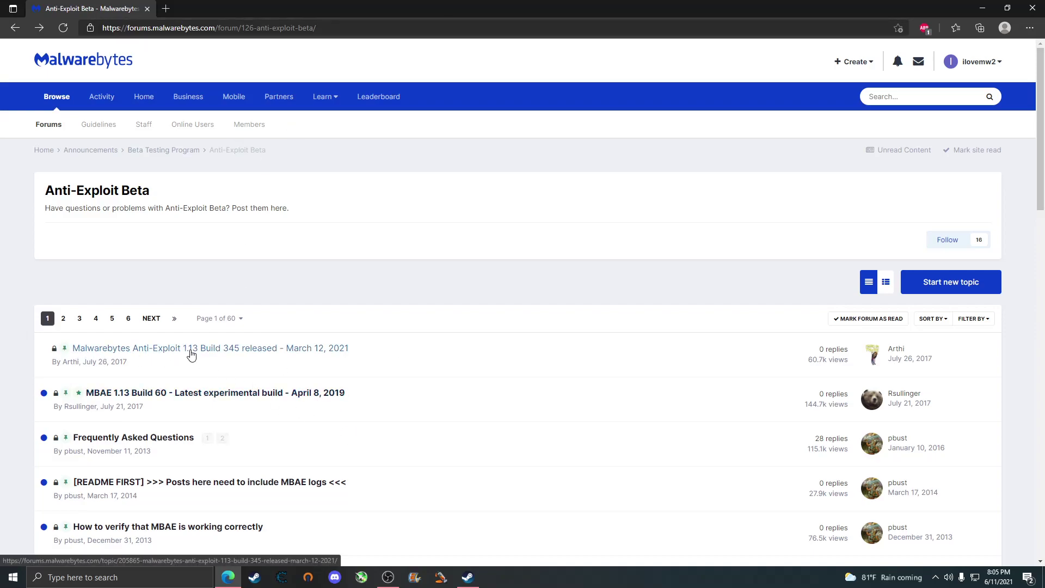
click(258, 351)
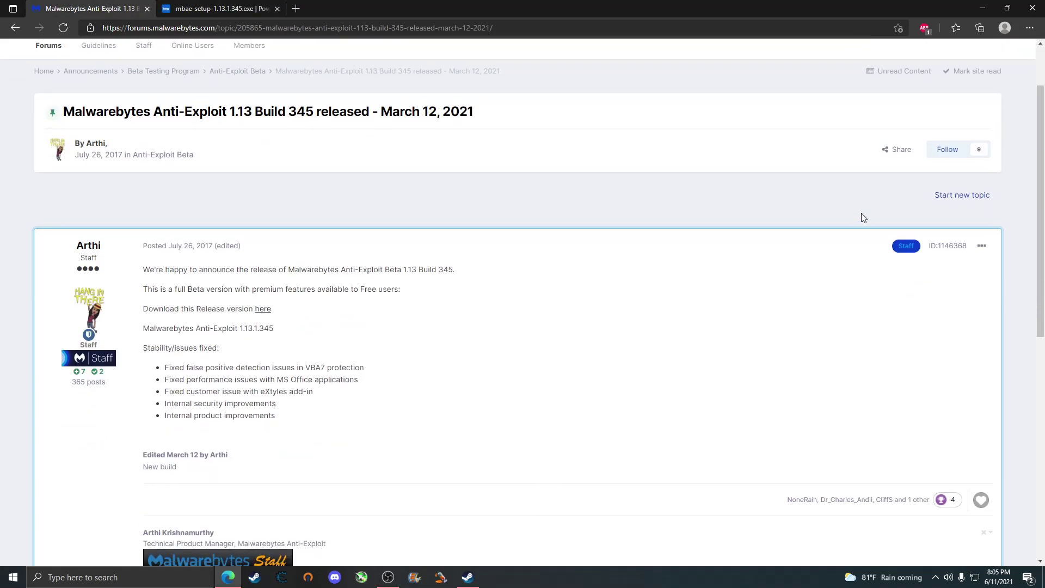
click(983, 7)
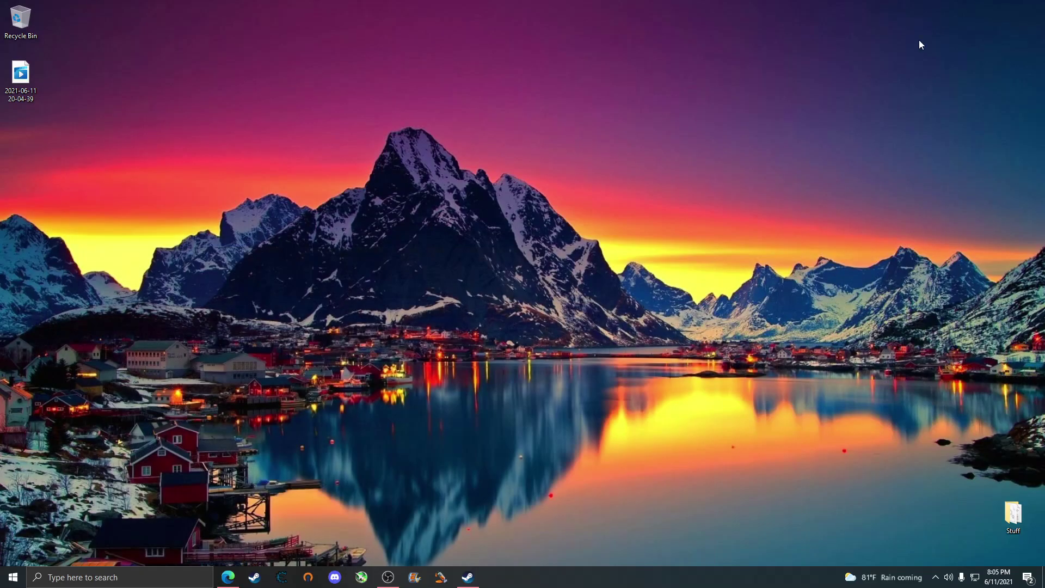
Bring up the main window of Malwarebytes Anti-Exploit from its background process
click(935, 577)
right_click(957, 557)
click(952, 507)
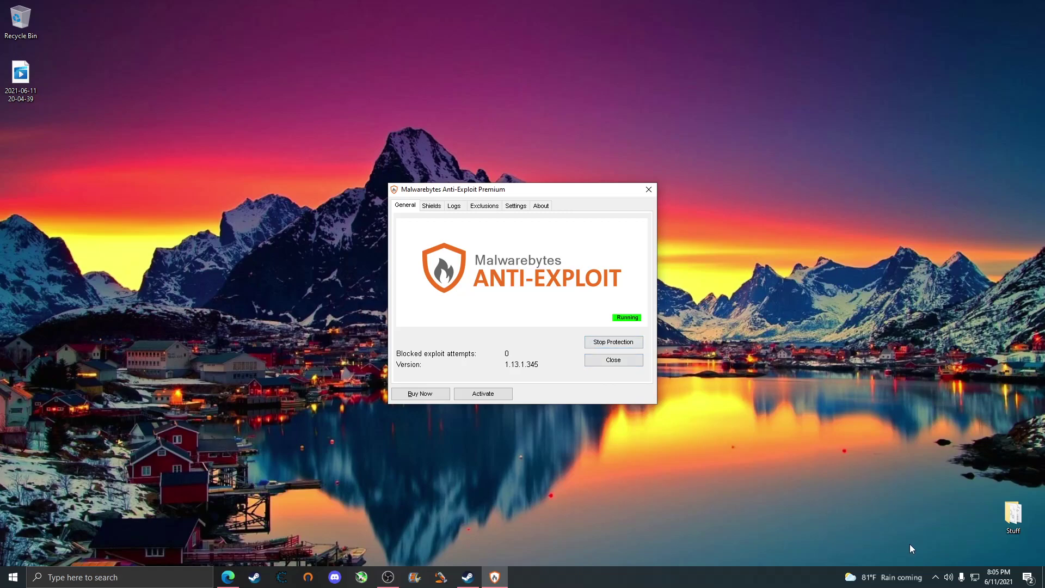
click(936, 579)
right_click(957, 555)
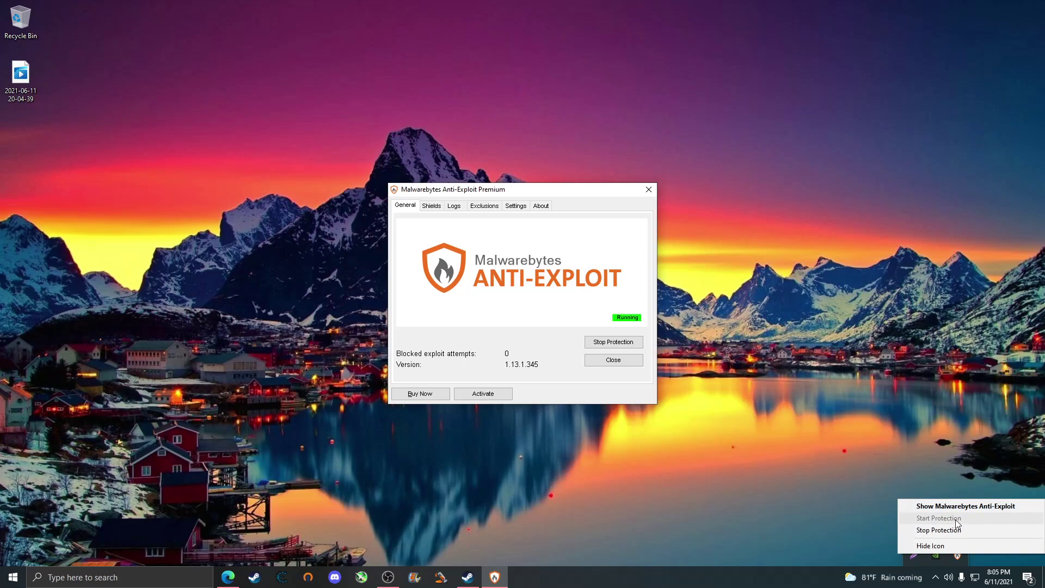
click(576, 428)
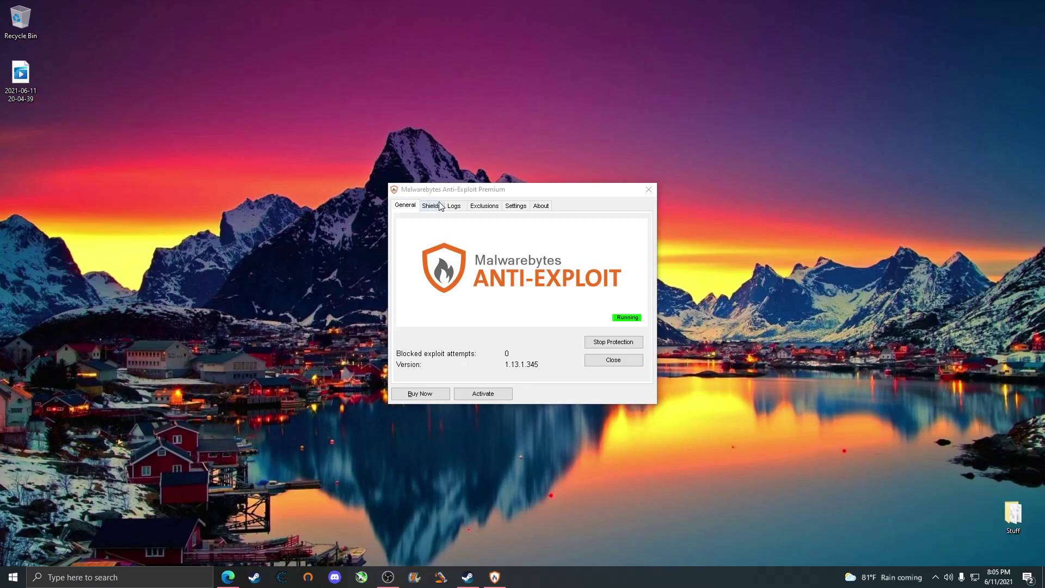
Start adding a custom protection shield with the application name Test and the Other profile
click(440, 205)
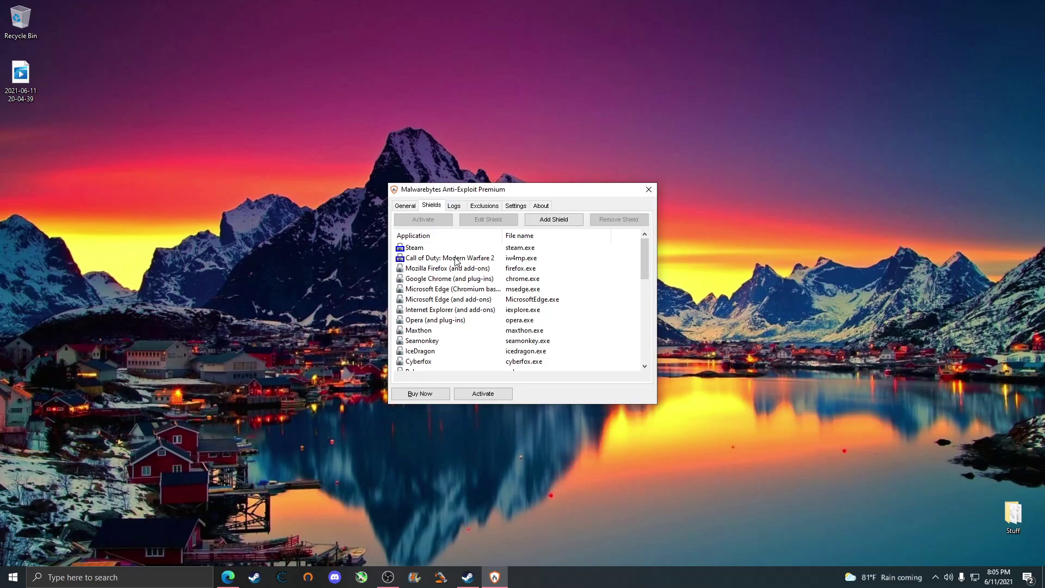
click(546, 220)
drag(452, 199, 838, 230)
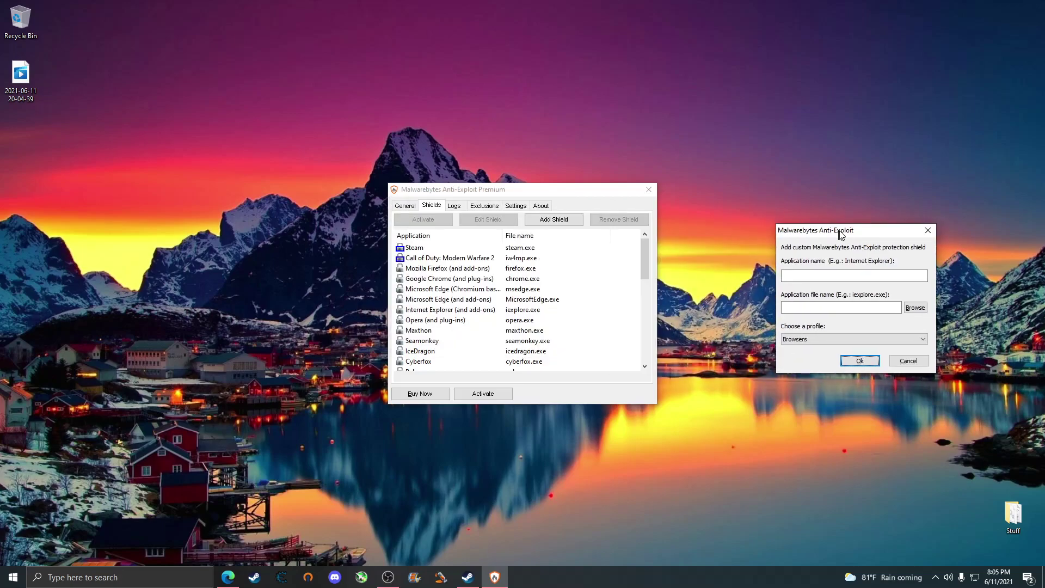
click(834, 273)
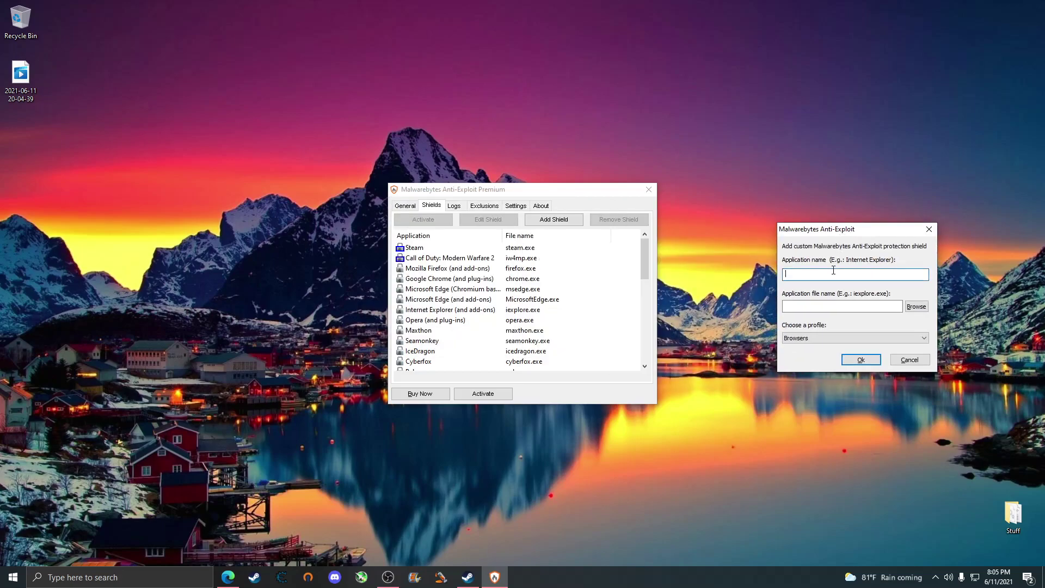
text(S)
key(BackSpace)
text(Test)
click(818, 338)
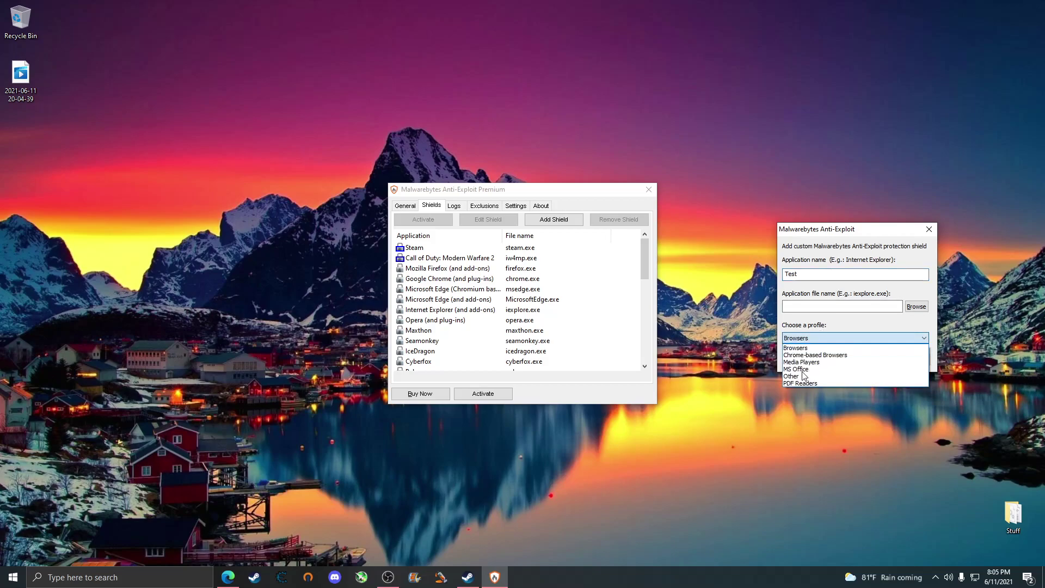
click(803, 376)
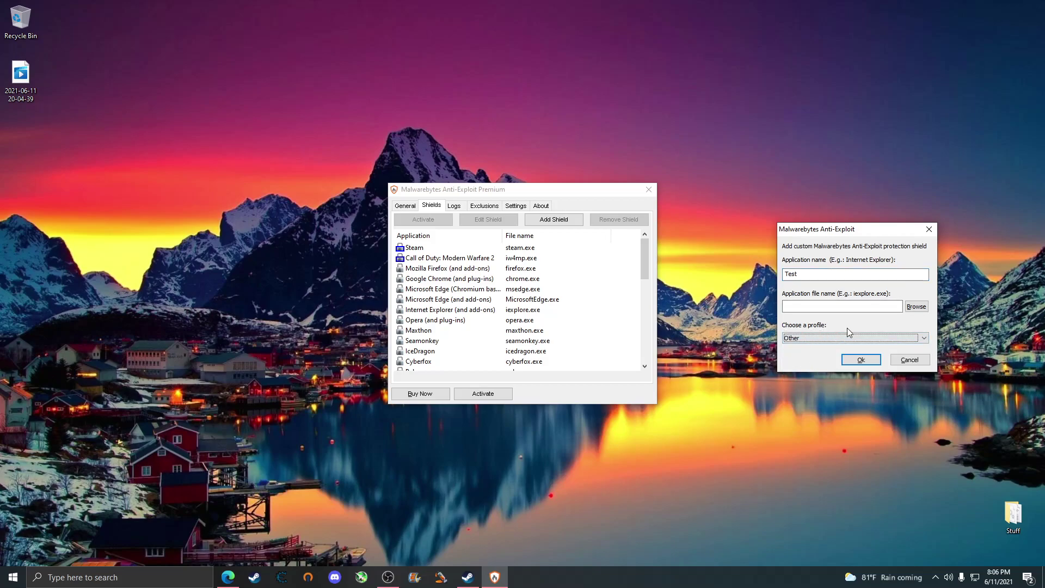
Select steam.exe from the Steam program folder as the custom shield's application file, and discard the shield
click(913, 309)
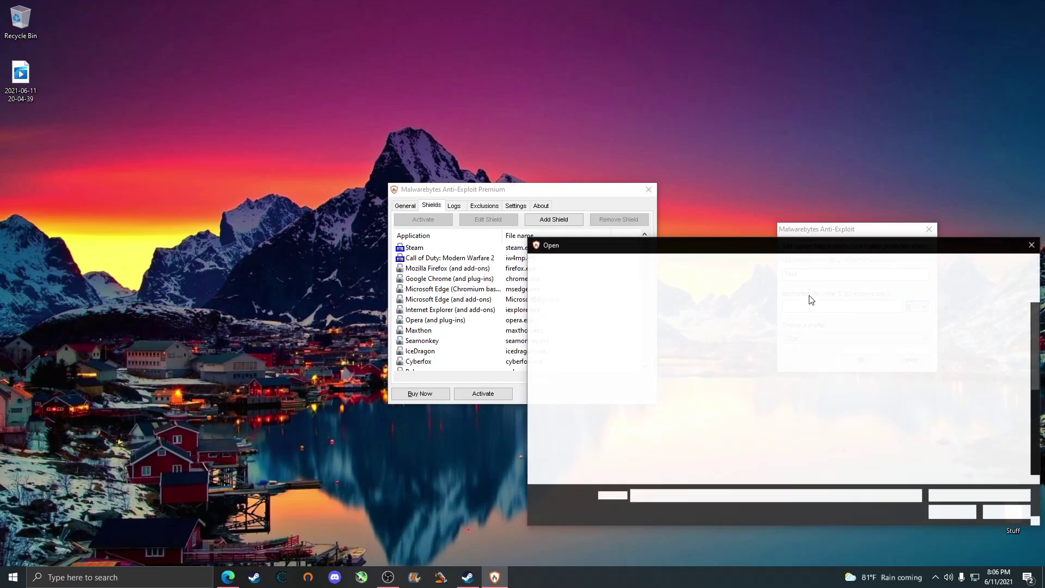
drag(826, 248, 478, 187)
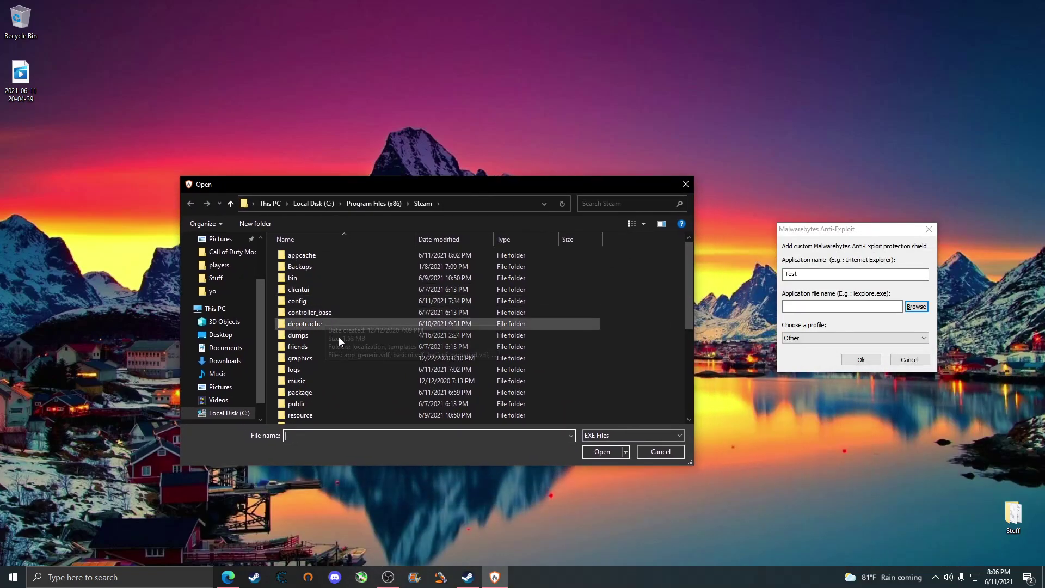
scroll(315, 392, down, 2)
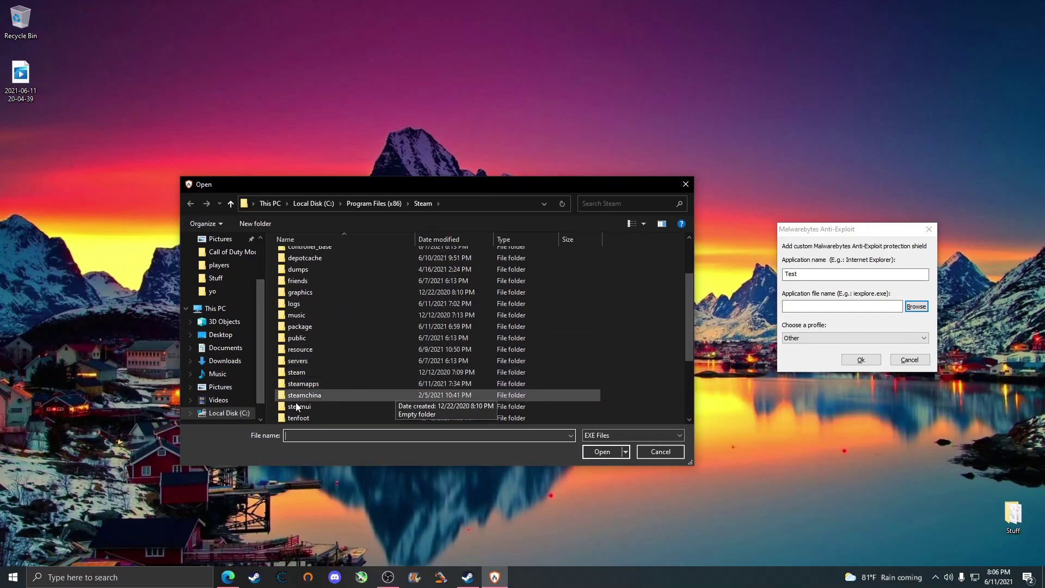
scroll(326, 389, down, 3)
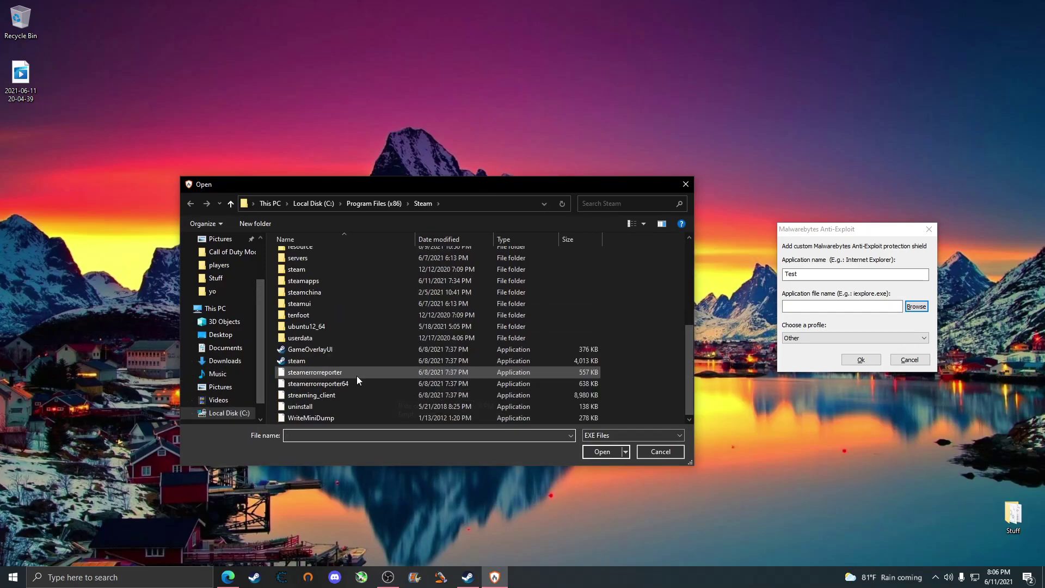
double_click(588, 362)
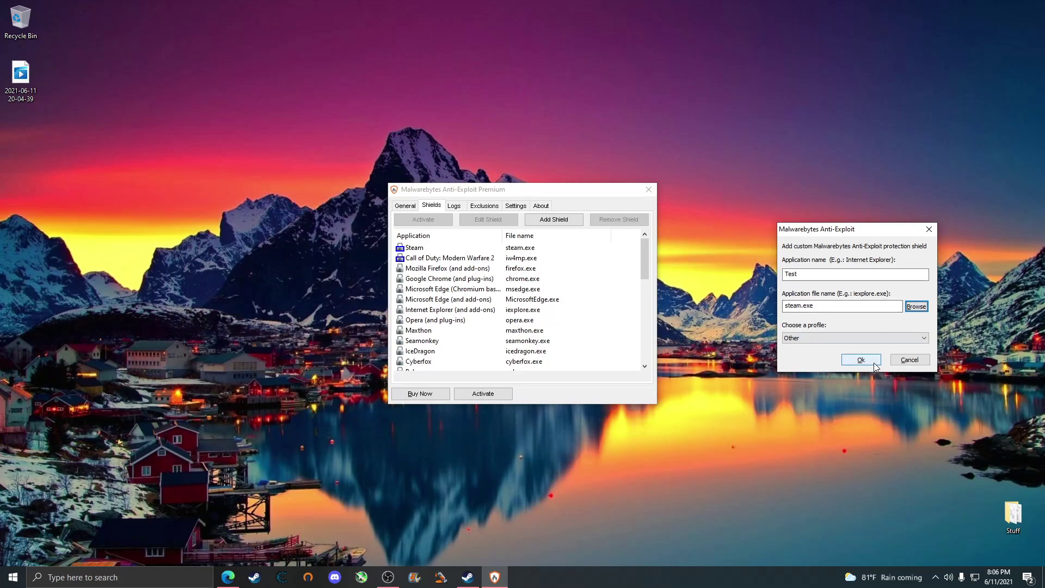
click(925, 362)
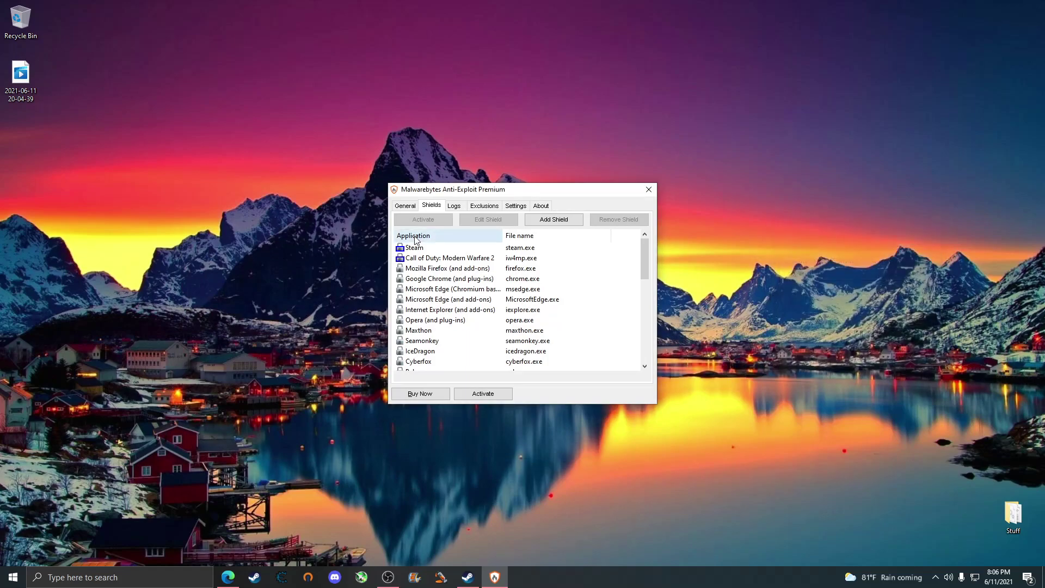
Examine the existing shield entries for Steam and Call of Duty: Modern Warfare 2
click(417, 248)
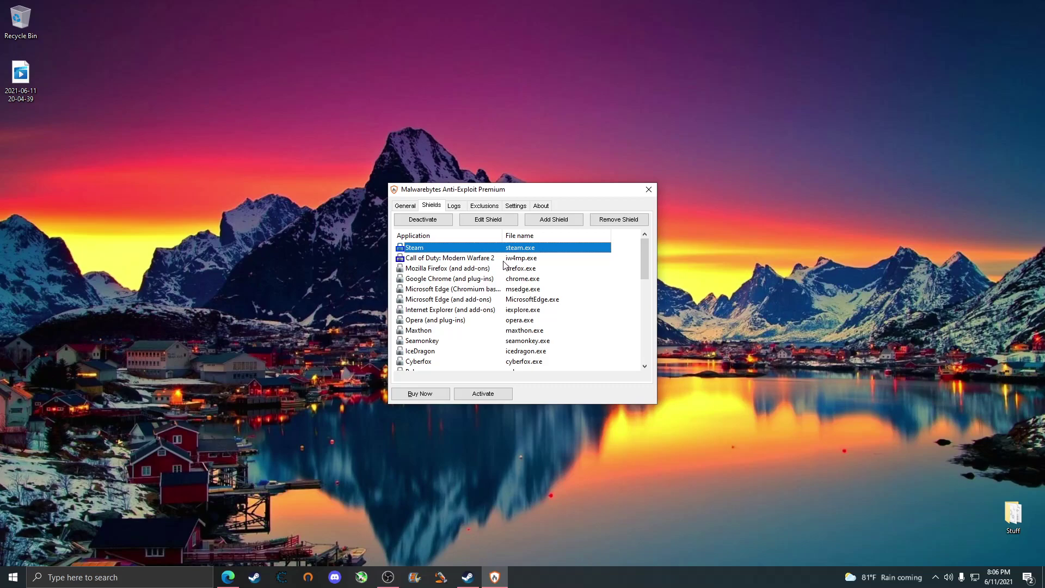
click(416, 259)
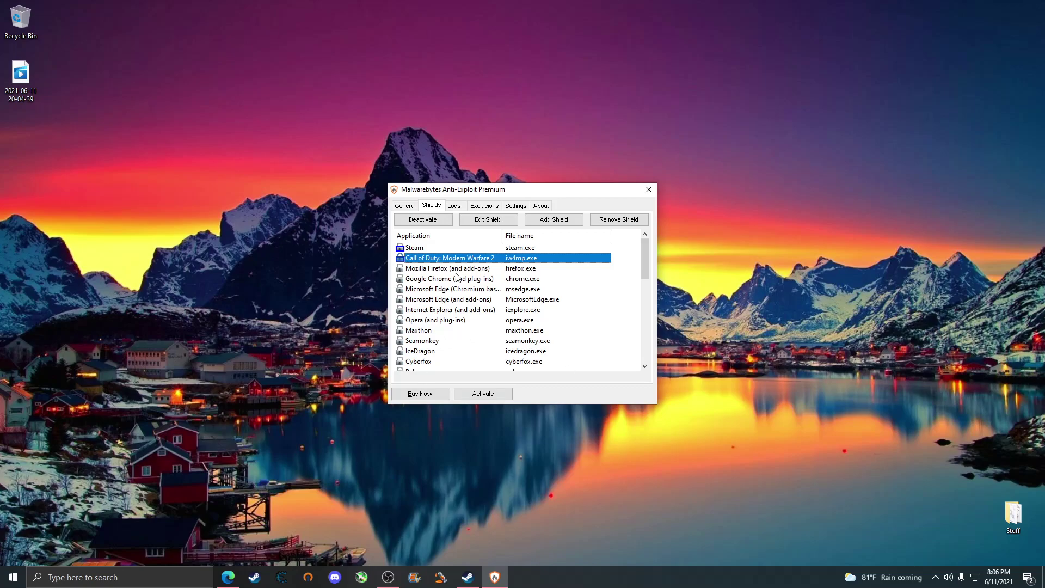
click(475, 211)
Open the advanced settings beside the main window and examine the application hardening and advanced memory protection options
click(512, 206)
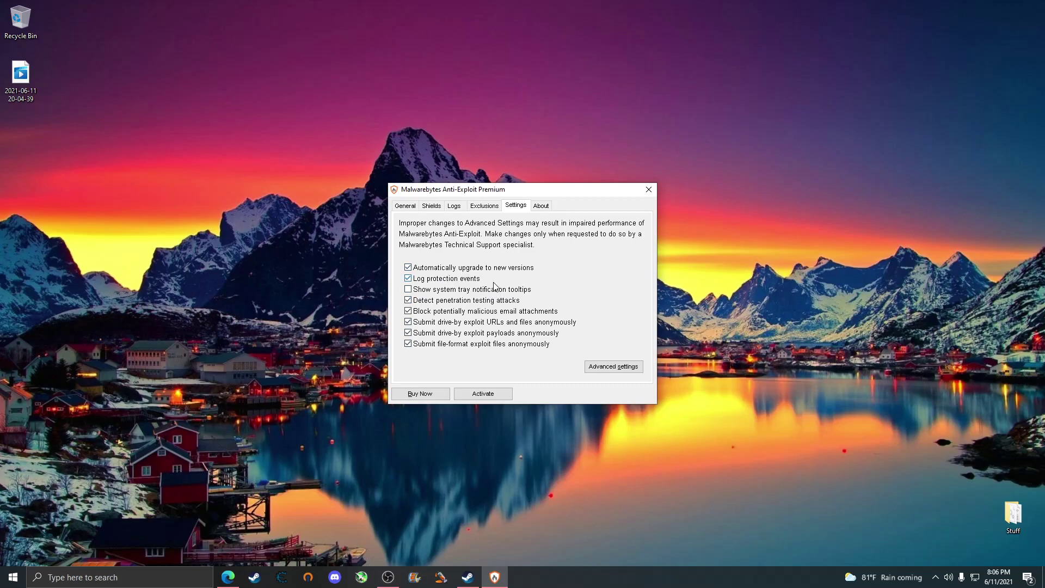
click(630, 366)
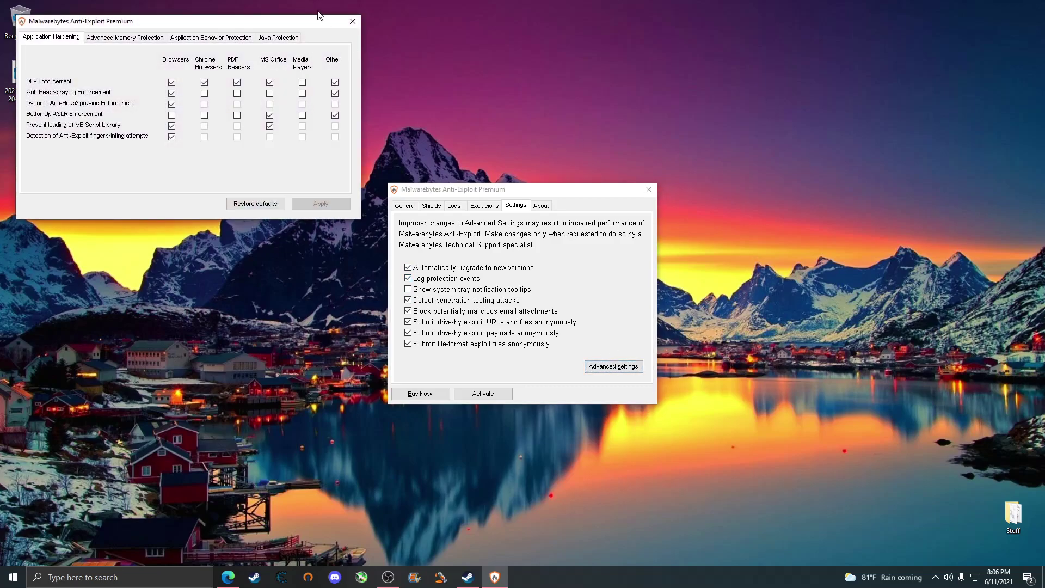
drag(256, 22, 701, 80)
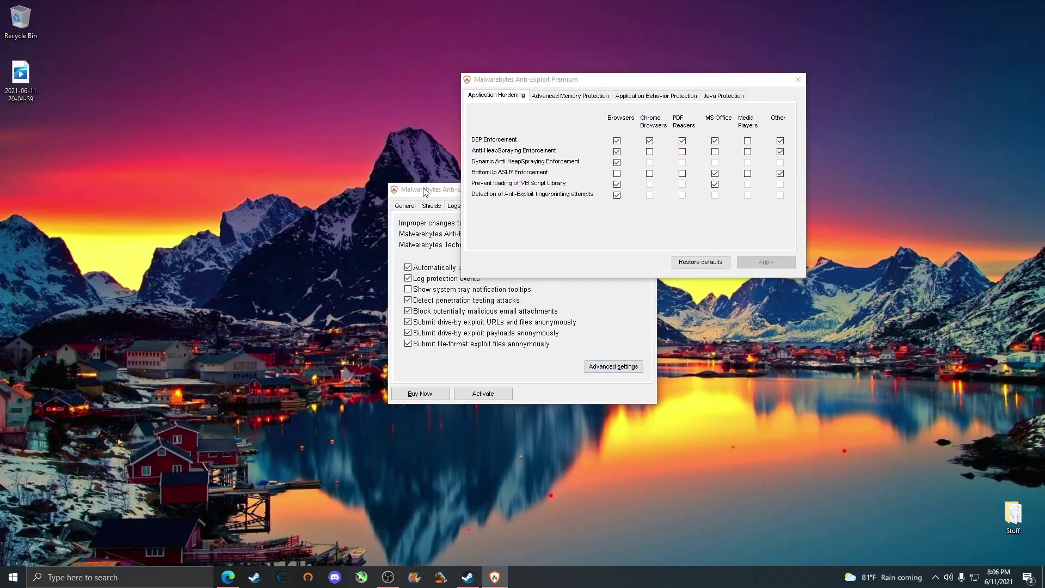
drag(576, 89, 773, 164)
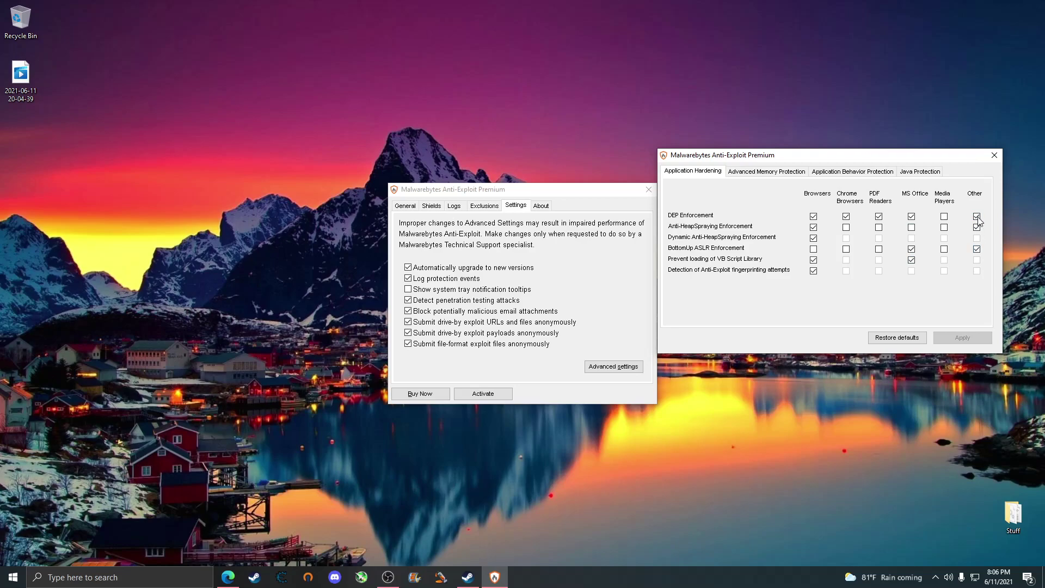
click(793, 172)
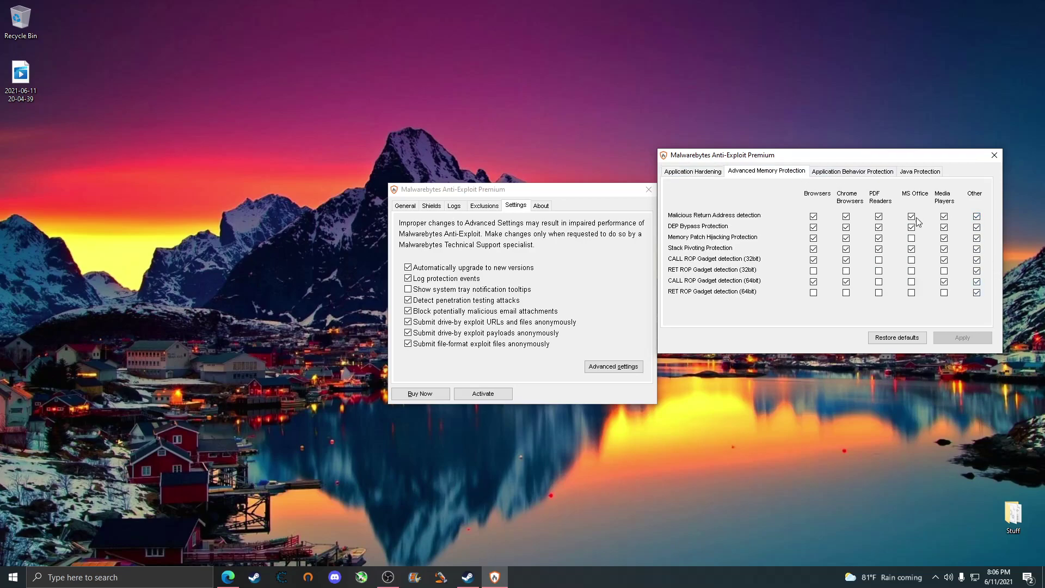
Enable Protection for MessageBox Payload for the Other profile in the application behavior protection options
click(844, 174)
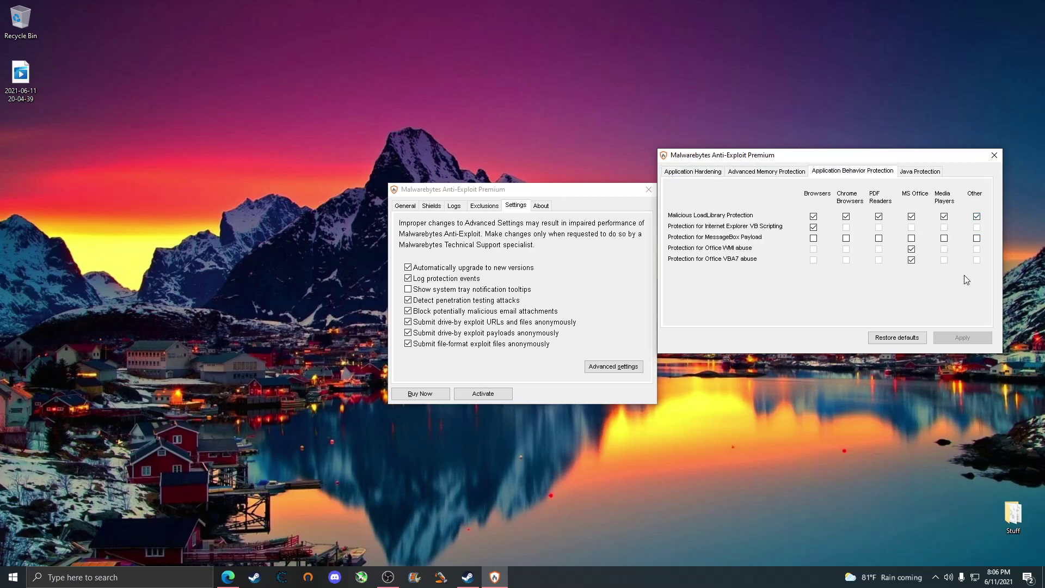
click(976, 238)
Enable the Java options for web-based command line, inbound shell, outbound shell and insecure operations in internal IP ranges, and apply the advanced settings
click(921, 172)
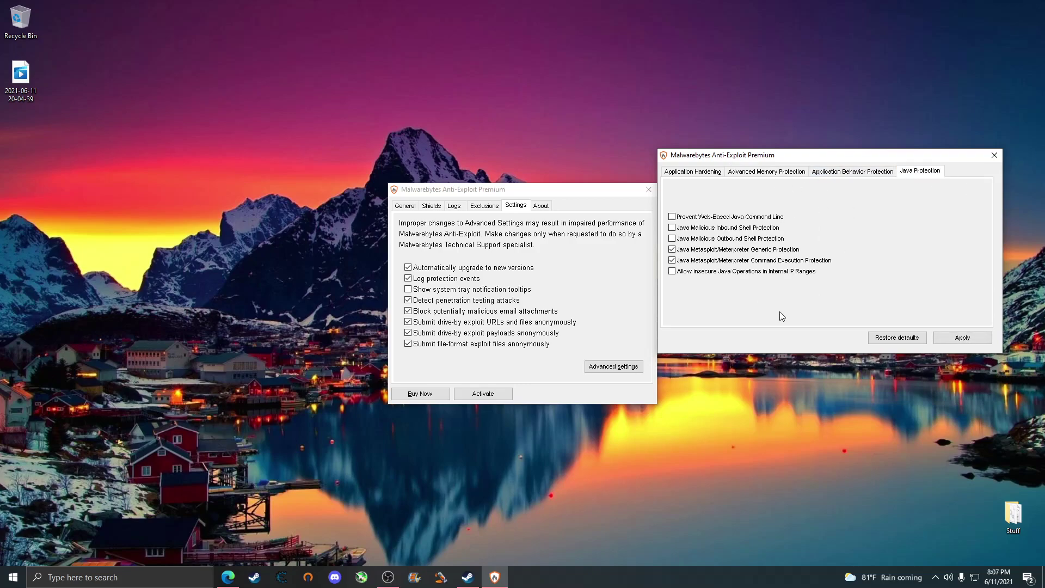
click(785, 273)
click(696, 229)
click(694, 239)
click(756, 218)
click(689, 172)
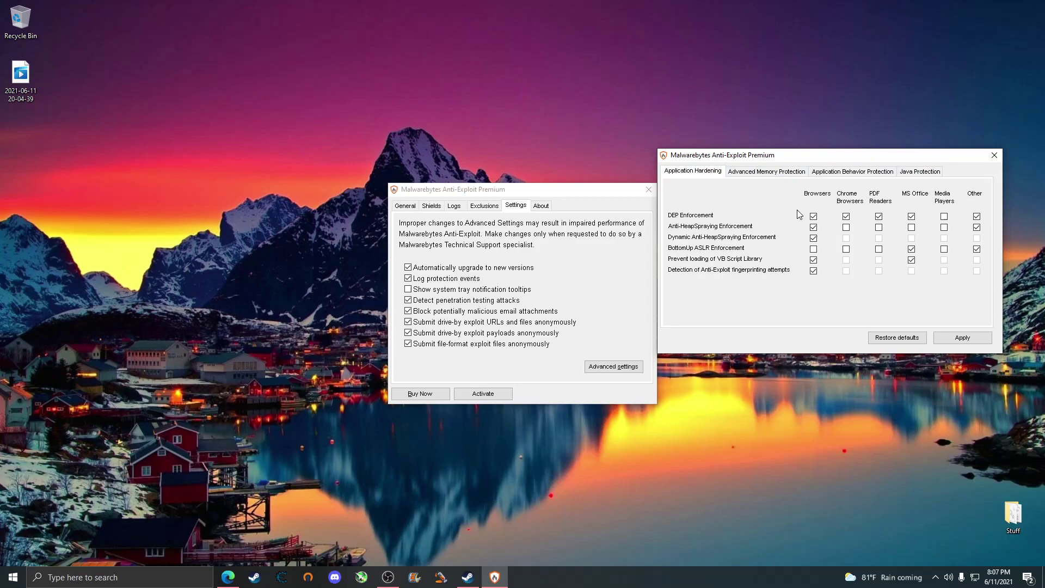
click(962, 338)
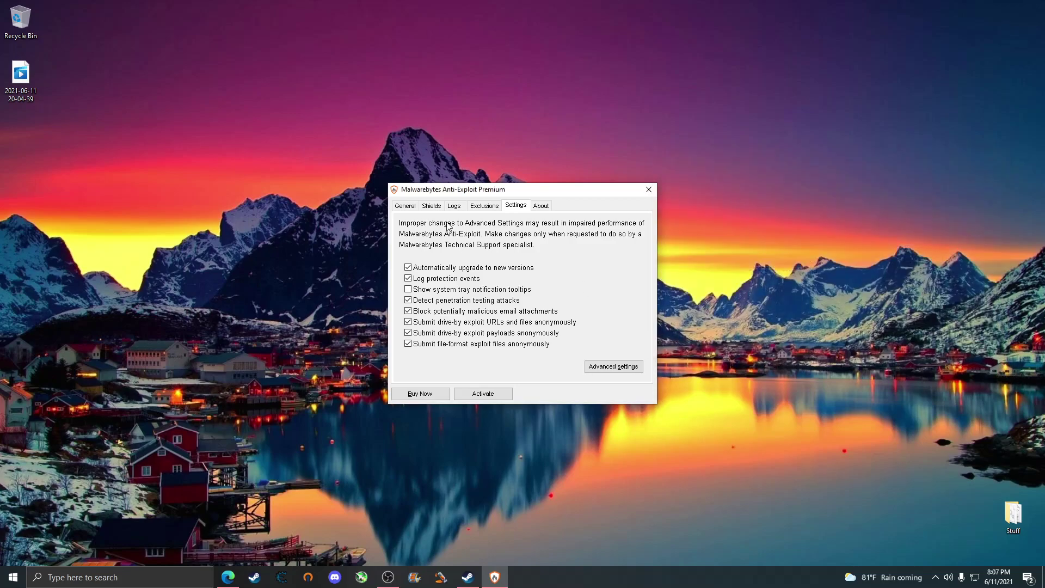
Review the list of shielded applications again and close the Malwarebytes Anti-Exploit window
click(438, 207)
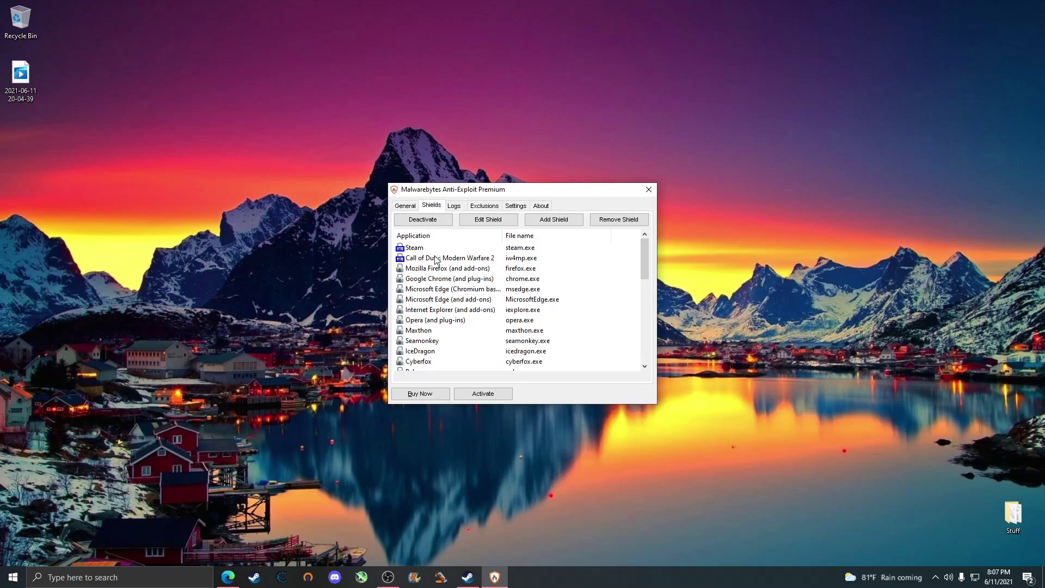
click(648, 190)
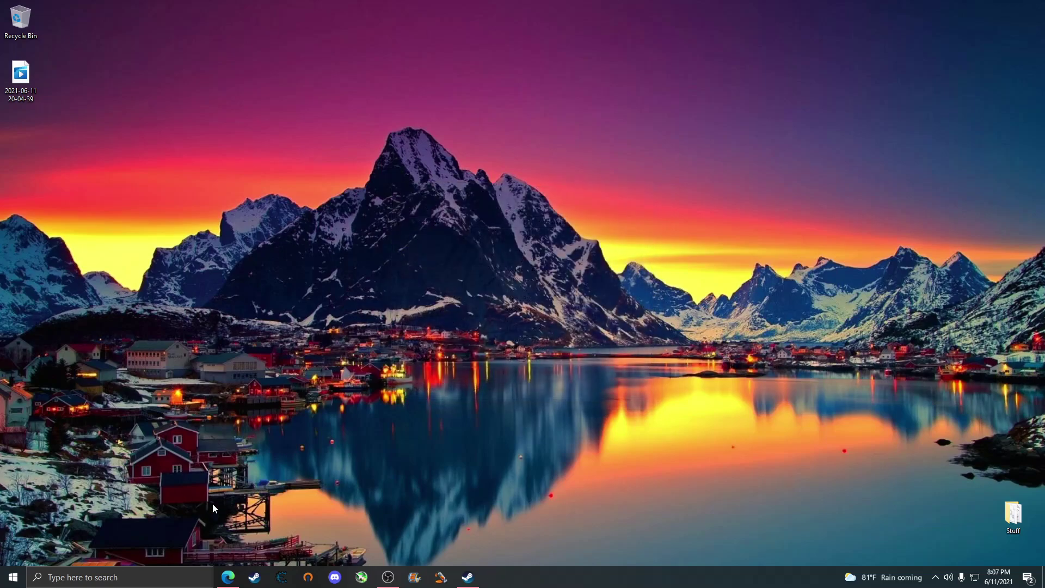
Find and launch Windows Security, and open its Virus & threat protection page
click(158, 577)
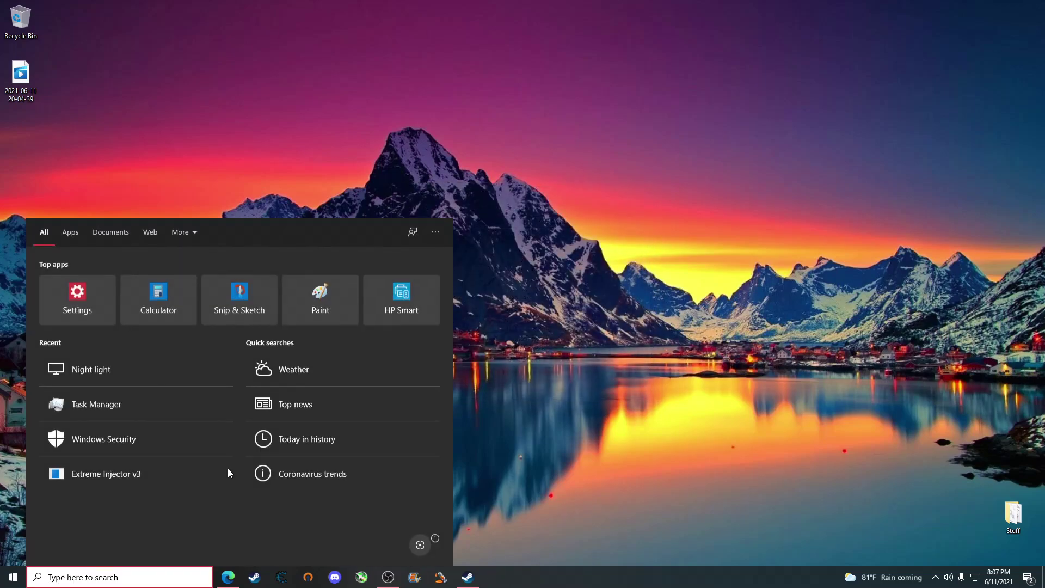
text(win)
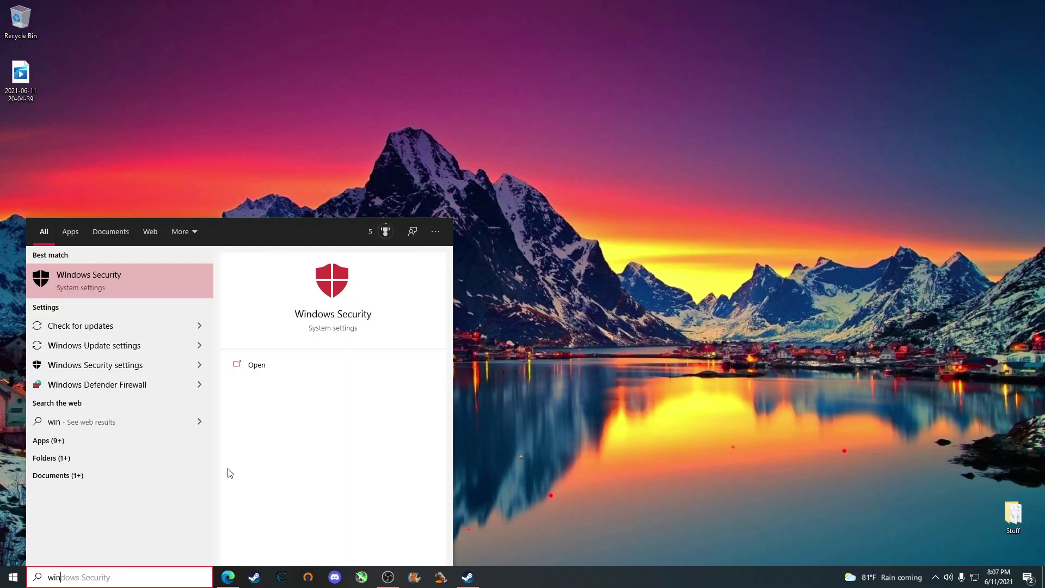
click(81, 275)
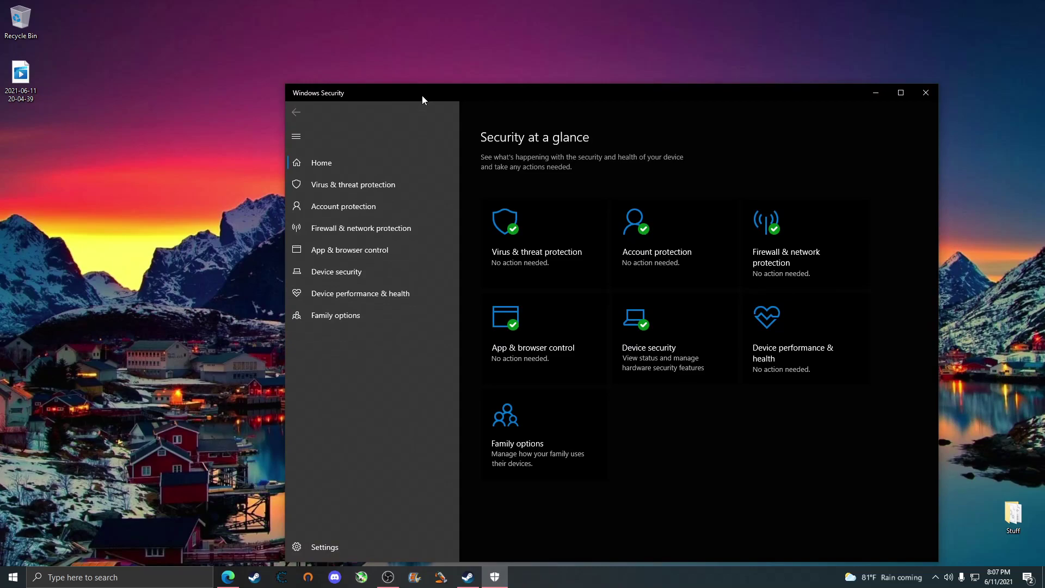
drag(423, 96, 473, 73)
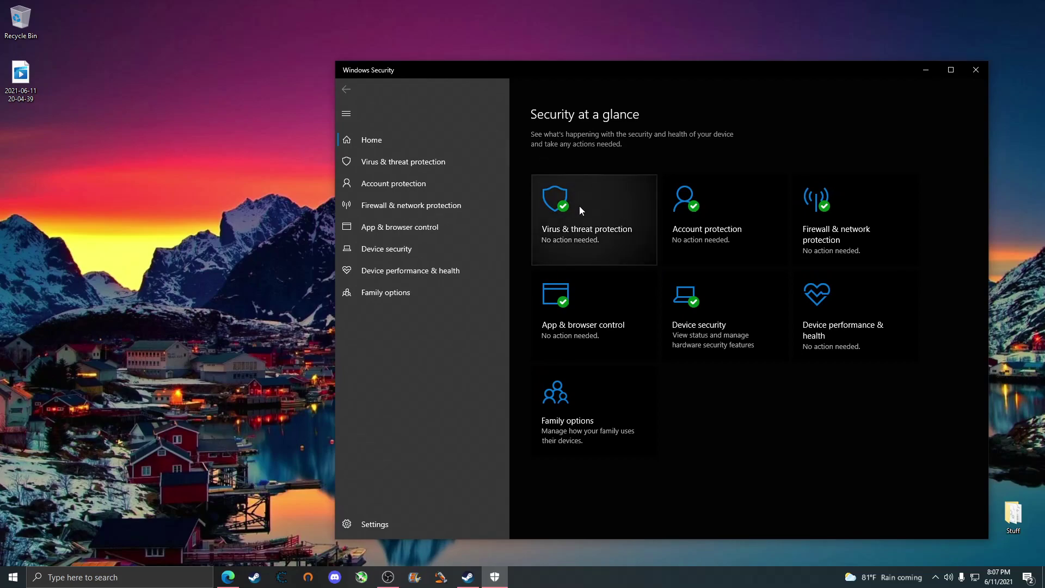
click(603, 191)
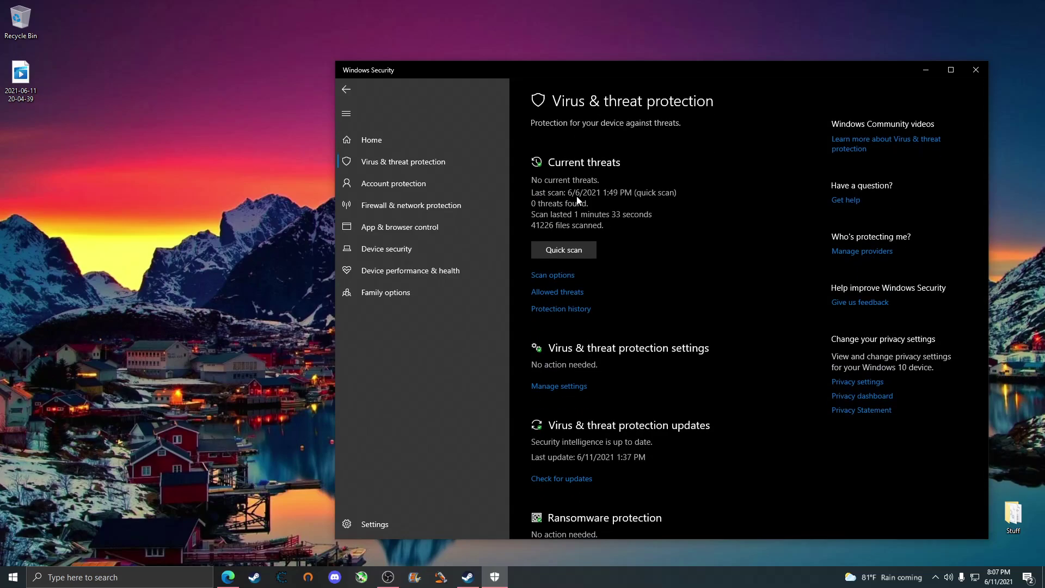
Close the Virus & threat protection window, find and open Exploit protection, maximize it and show its Program settings
click(974, 70)
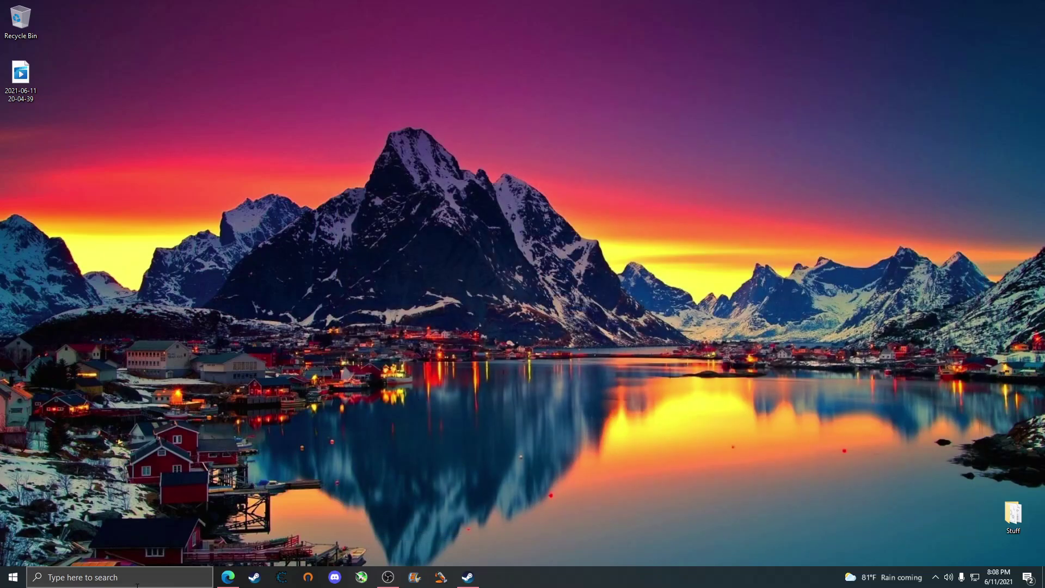
click(136, 585)
text(explo)
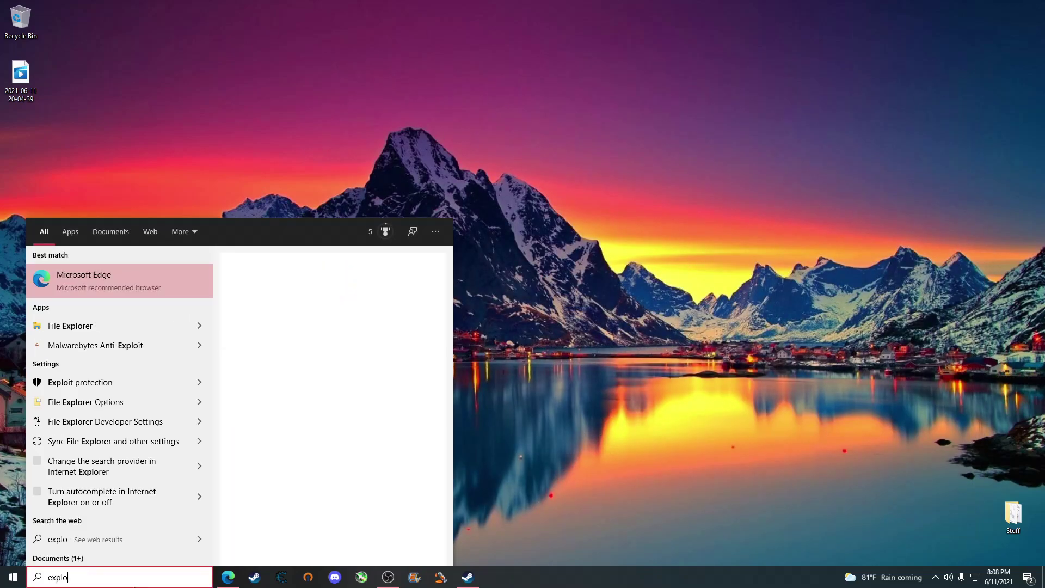
click(123, 385)
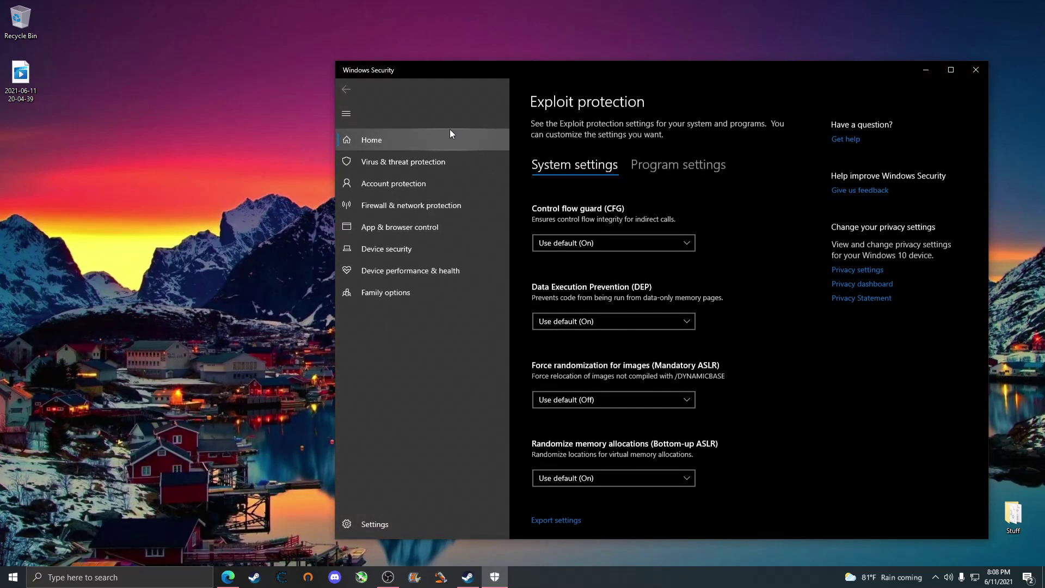
click(939, 74)
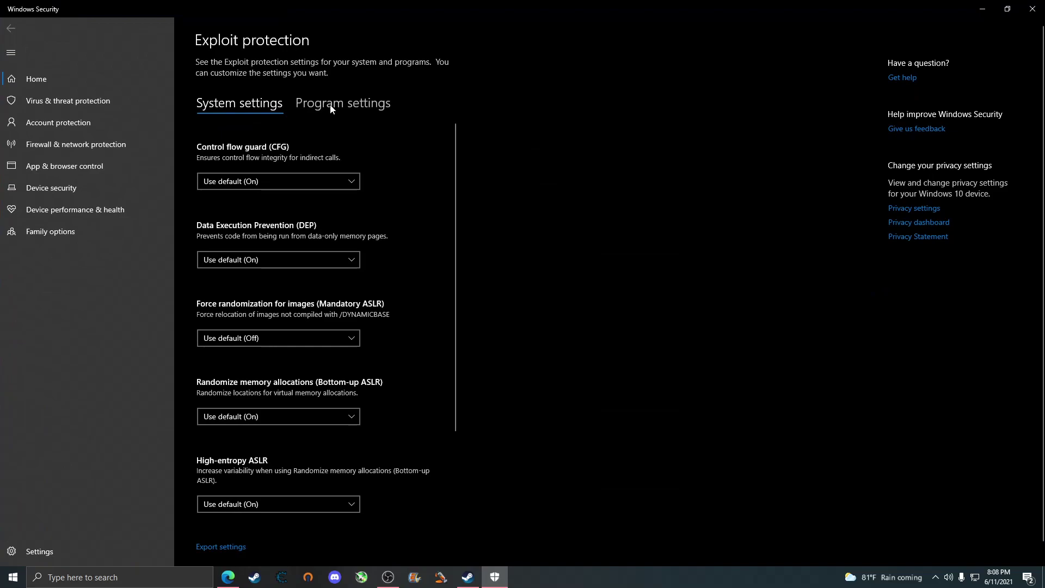
click(330, 104)
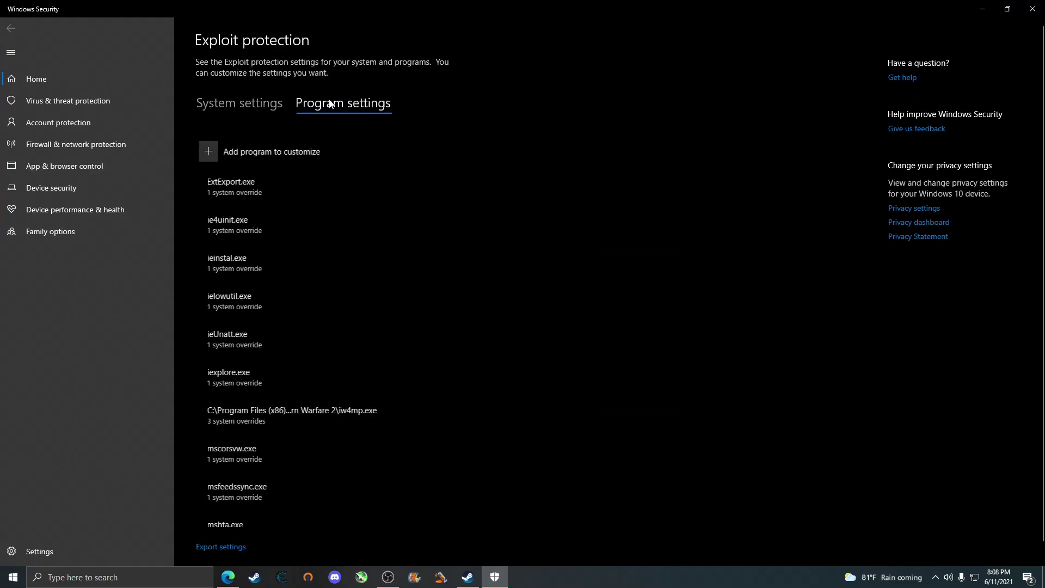
Start adding a program to customize by exact file path and browse to C:\Program Files (x86)\Steam
click(204, 154)
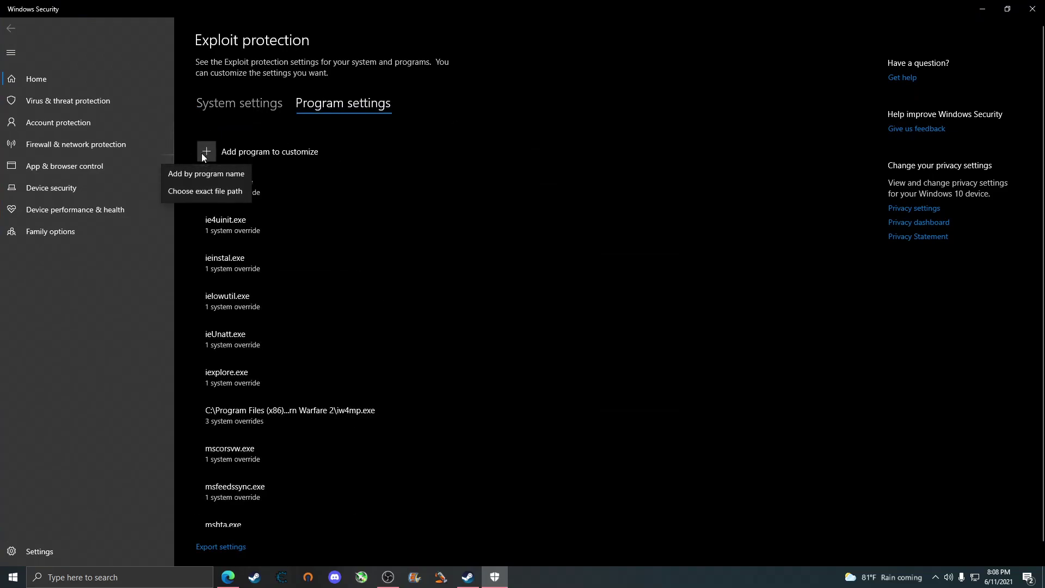
click(210, 191)
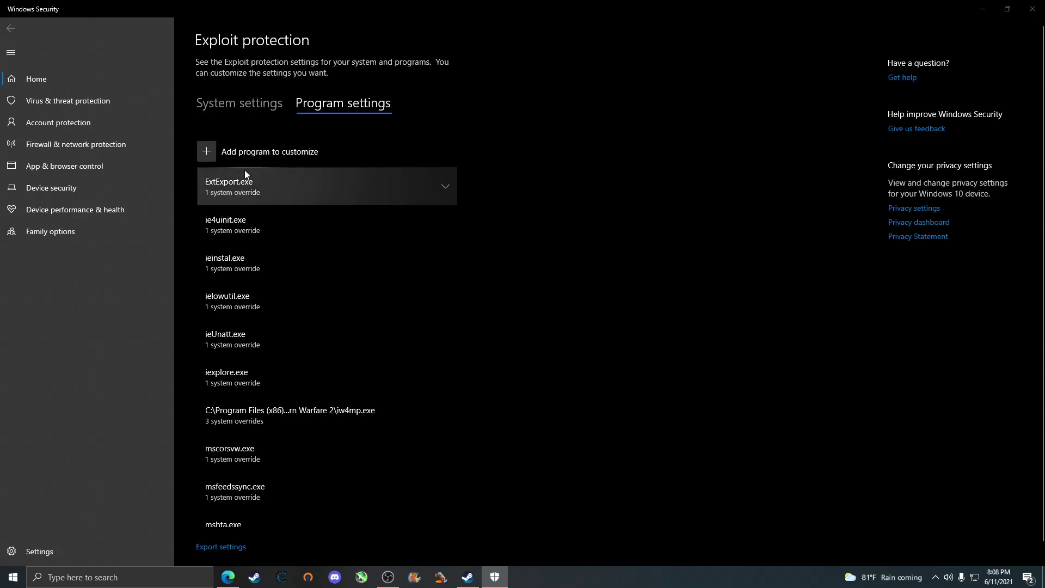
click(50, 237)
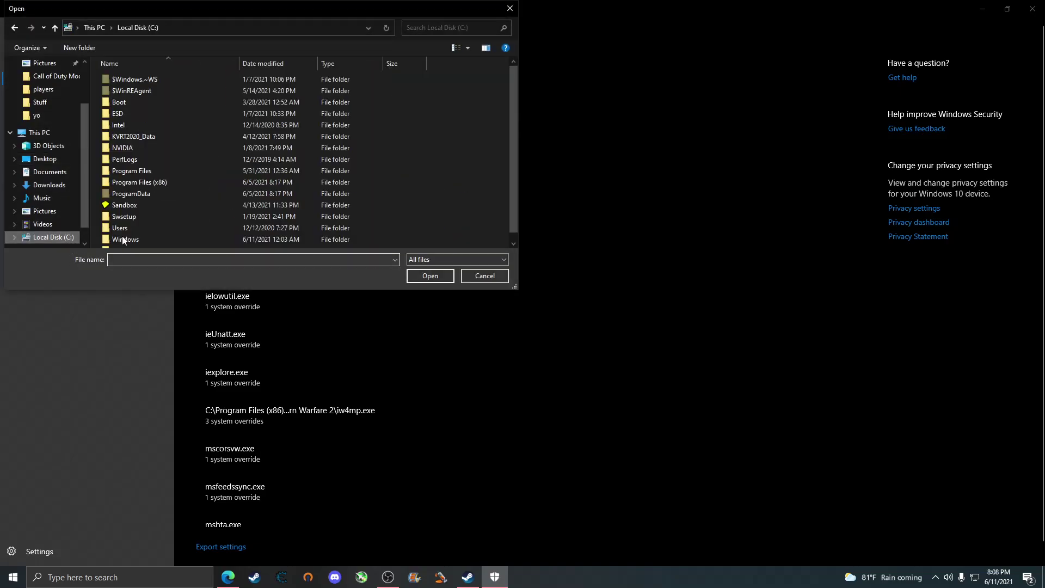
click(177, 183)
scroll(177, 184, down, 1)
double_click(175, 173)
scroll(171, 175, down, 5)
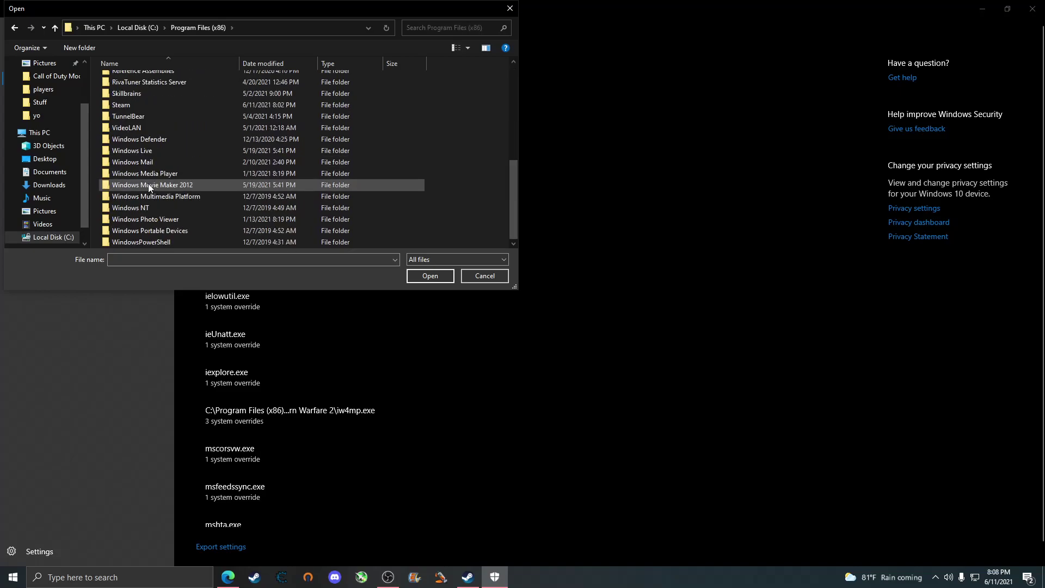
double_click(138, 106)
scroll(163, 163, down, 3)
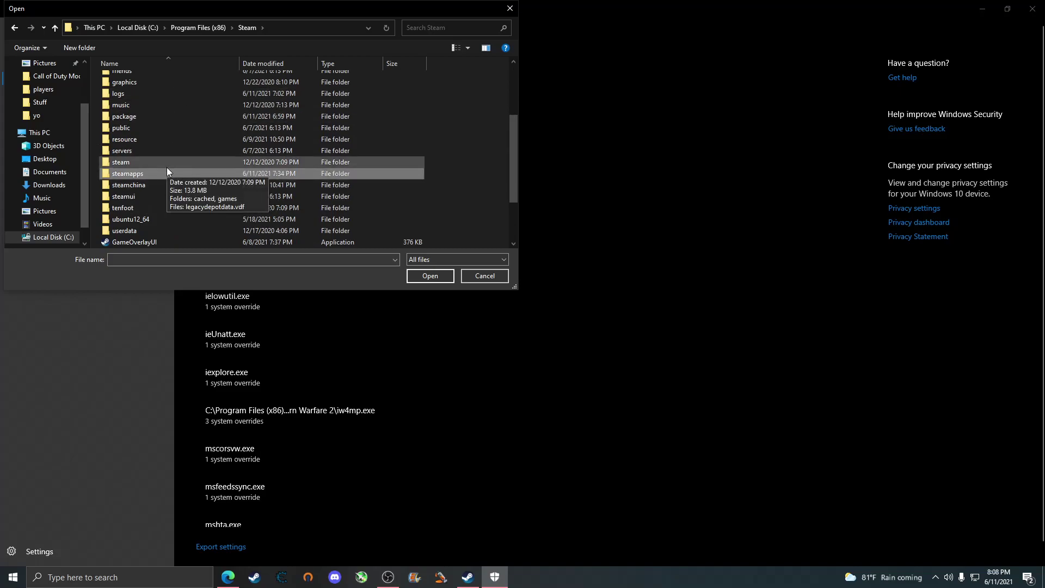
Select iw4mp in the steamapps\common\Call of Duty Modern Warfare 2 folder and cancel the file selection
click(430, 275)
click(164, 81)
click(428, 275)
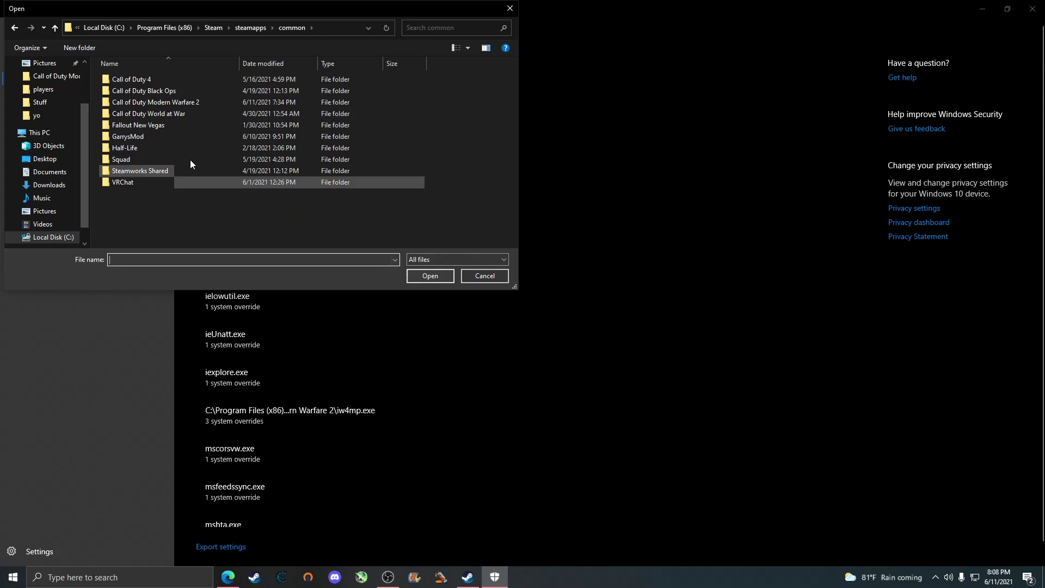
click(164, 102)
click(428, 275)
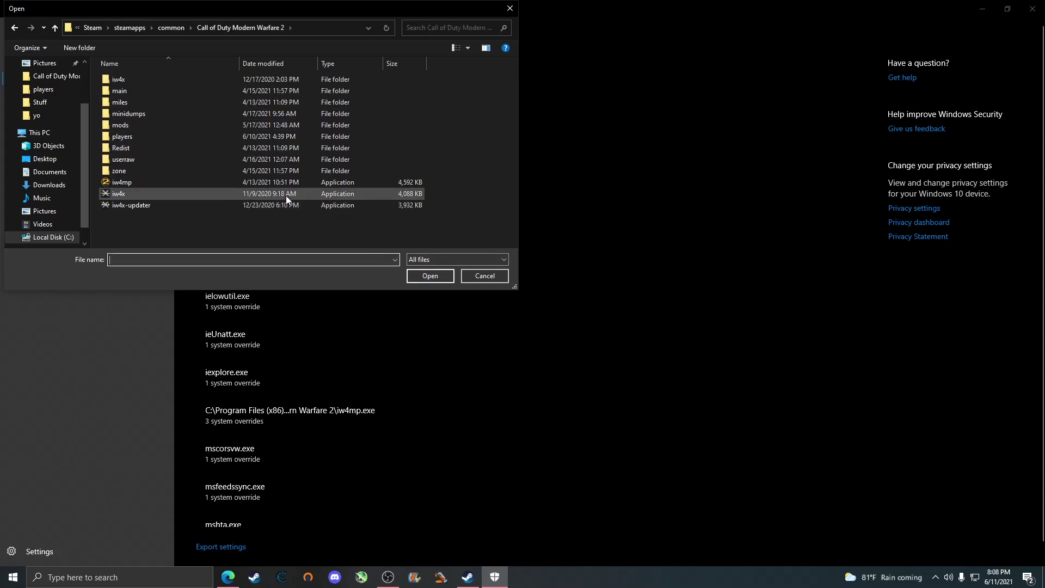
click(123, 182)
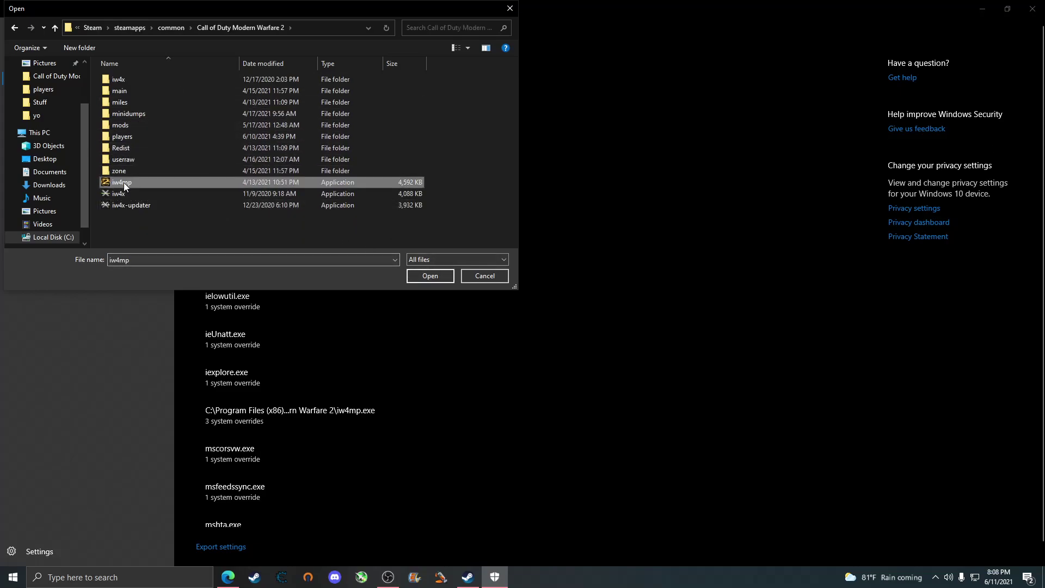
click(507, 276)
Examine the SimExec, CallerCheck and StackPivot overrides in iw4mp.exe's program settings, cancel without changes and minimize Windows Security
click(382, 417)
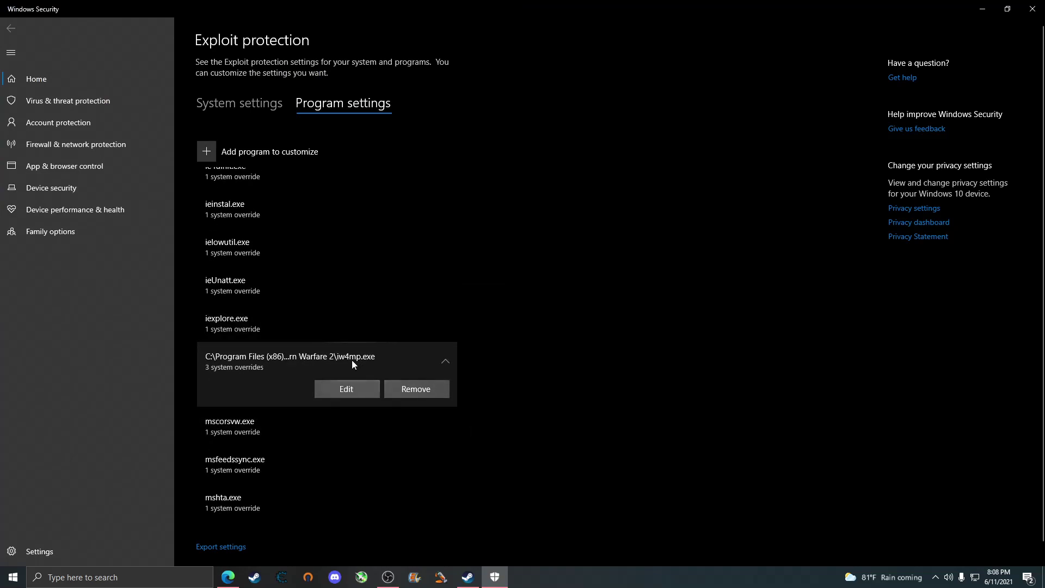
click(351, 384)
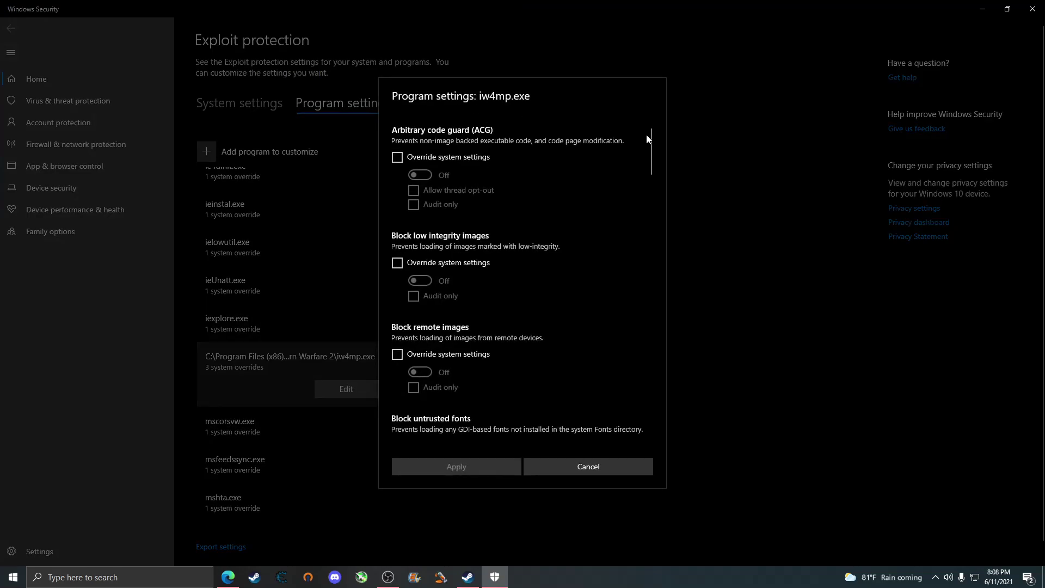
drag(650, 140, 654, 331)
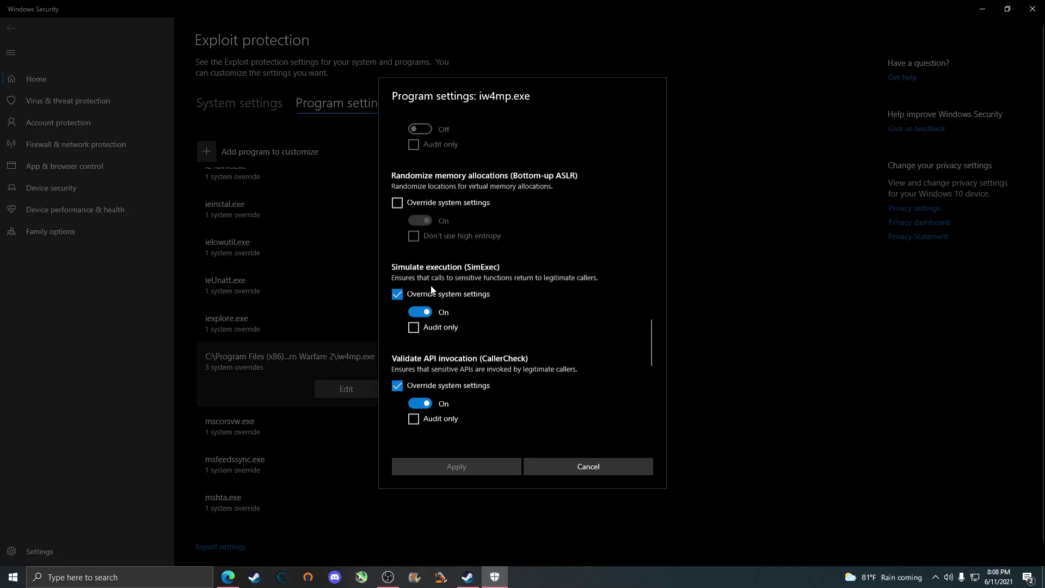
scroll(432, 289, down, 1)
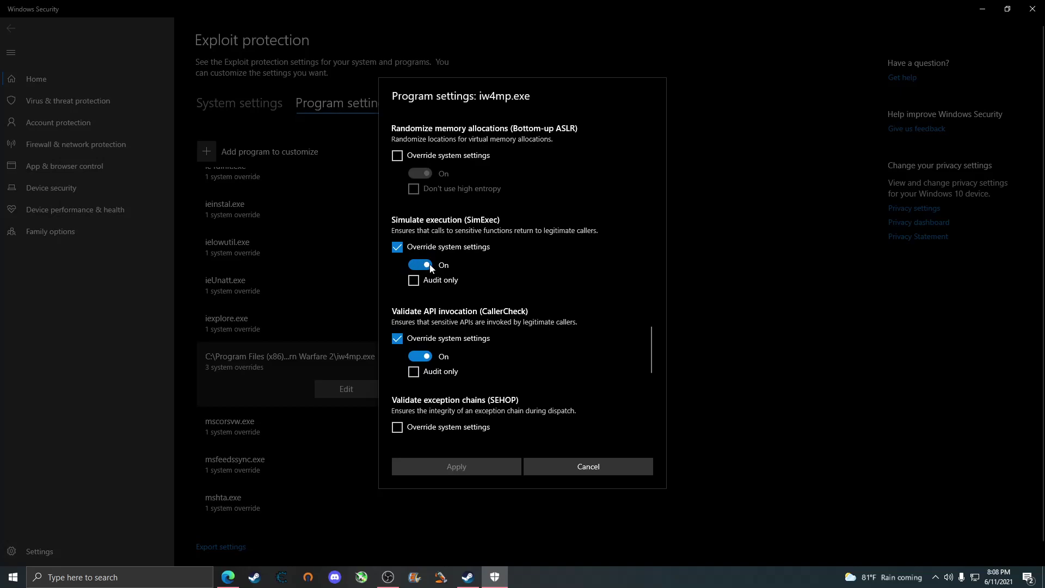
scroll(432, 268, down, 1)
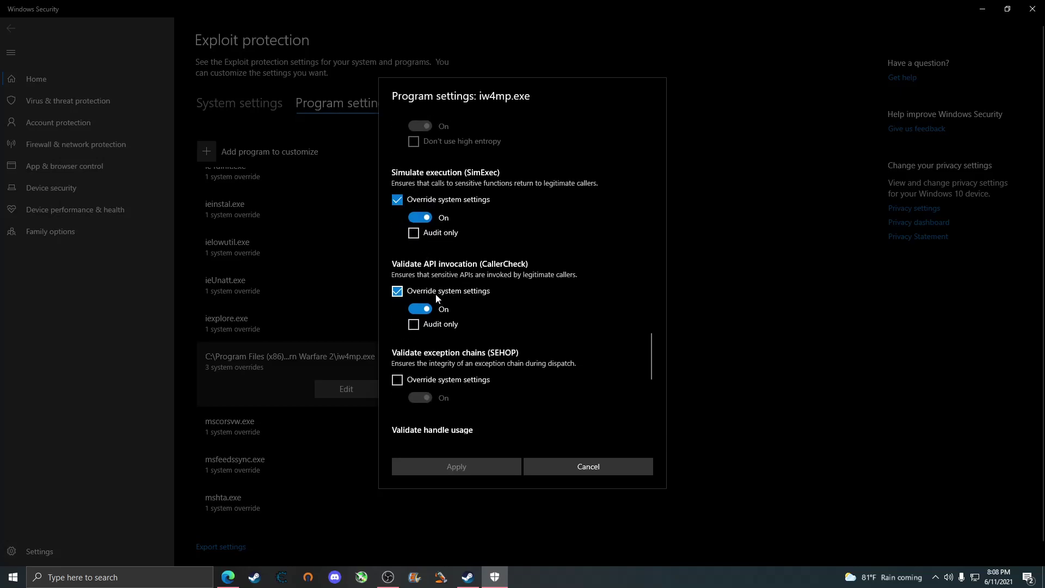
scroll(435, 297, down, 6)
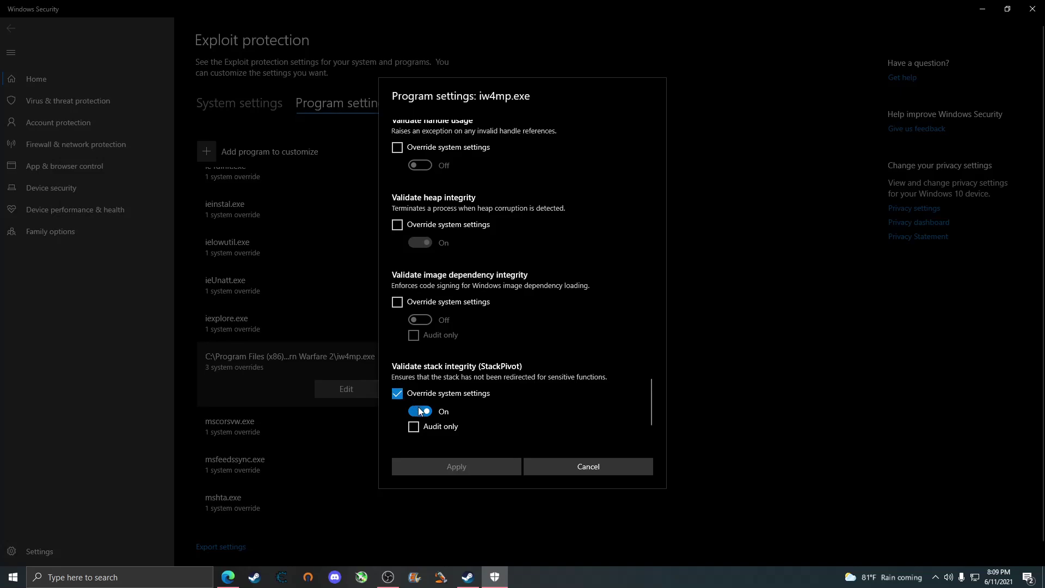
click(563, 465)
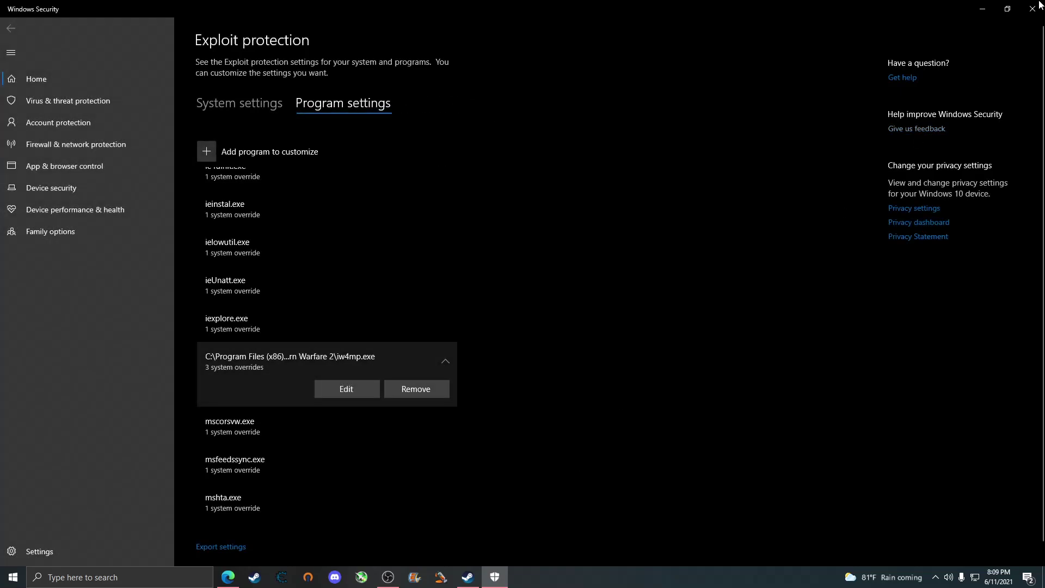
click(982, 9)
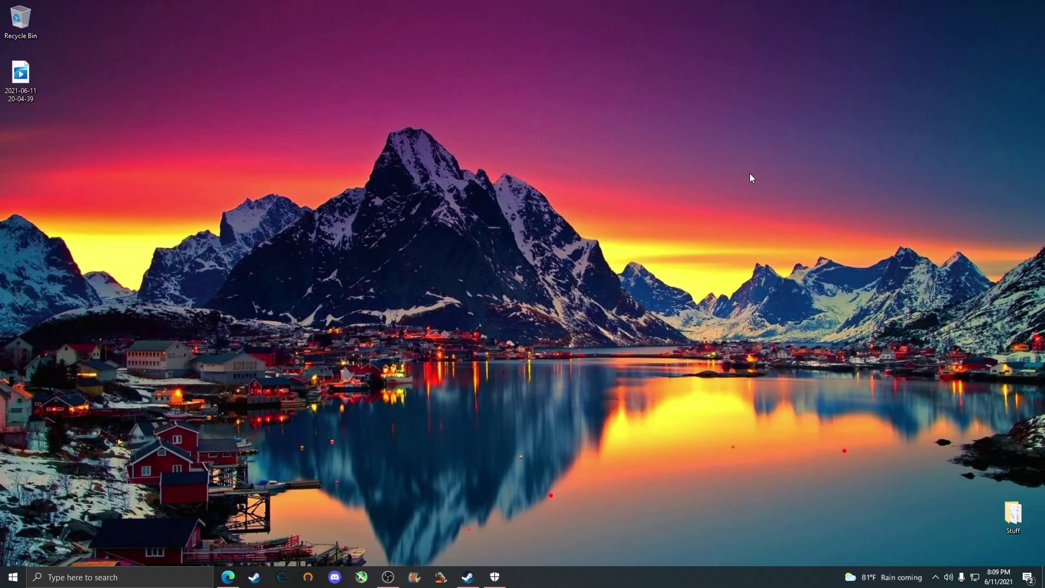
Open Malwarebytes Anti-Exploit, review its logs for the Steam and Call of Duty: Modern Warfare 2 protection entries, and close it
click(937, 573)
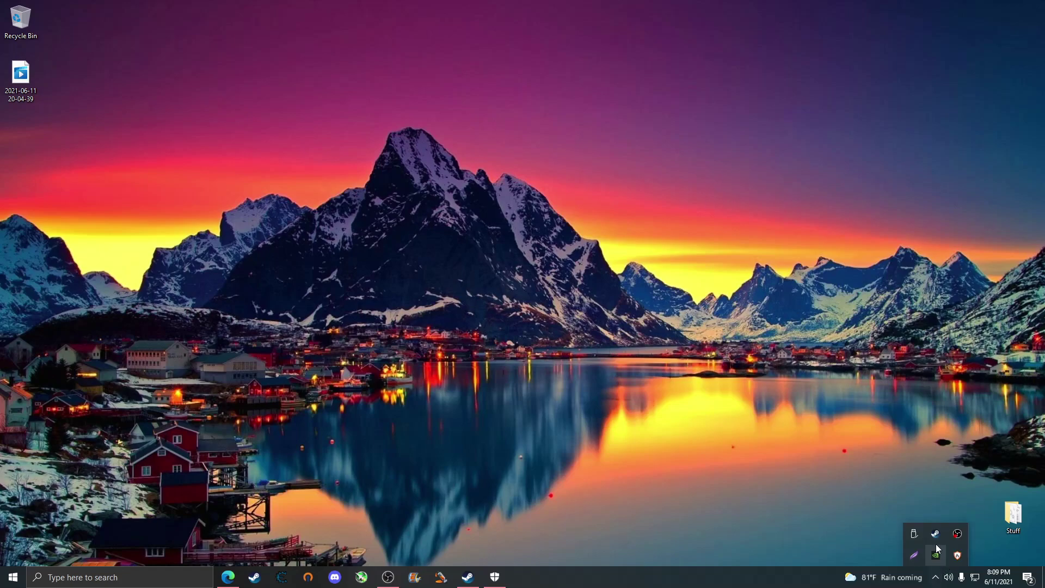
right_click(960, 560)
click(956, 513)
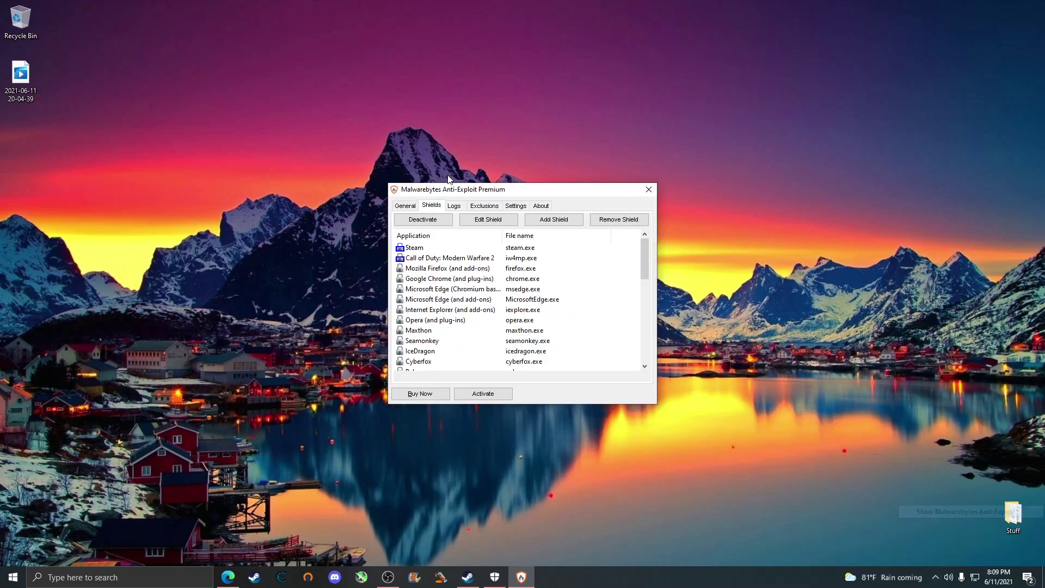
click(453, 204)
scroll(541, 302, down, 5)
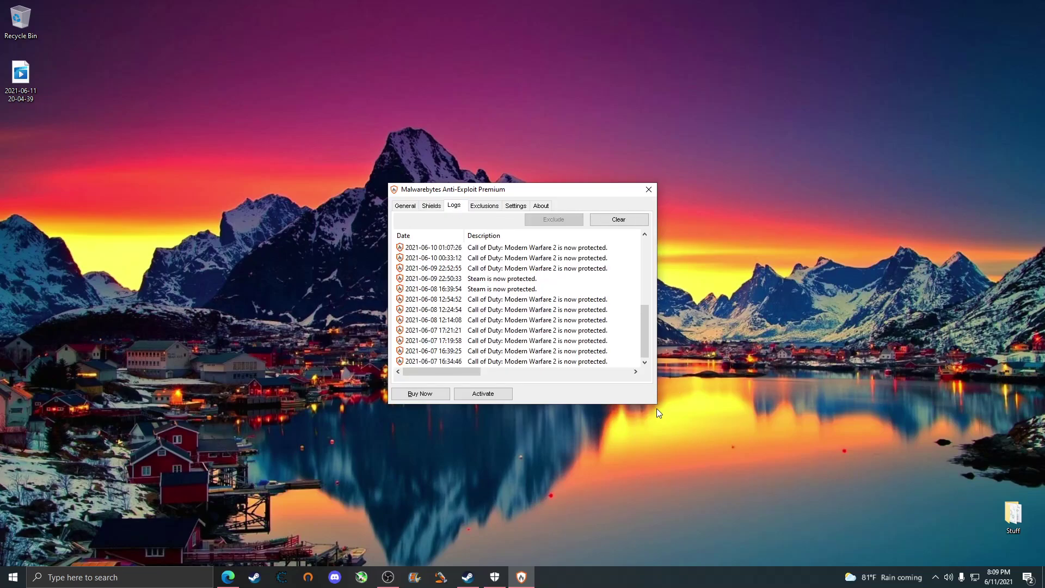
drag(644, 333, 640, 270)
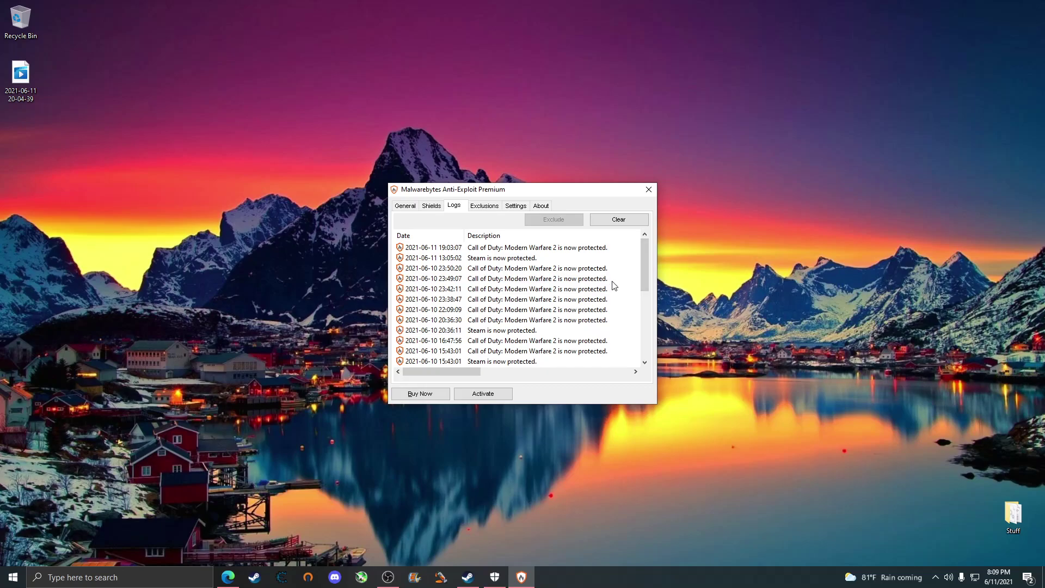
mouse_move(473, 372)
mouse_down()
mouse_move(604, 372)
mouse_move(462, 371)
mouse_up()
scroll(595, 285, down, 5)
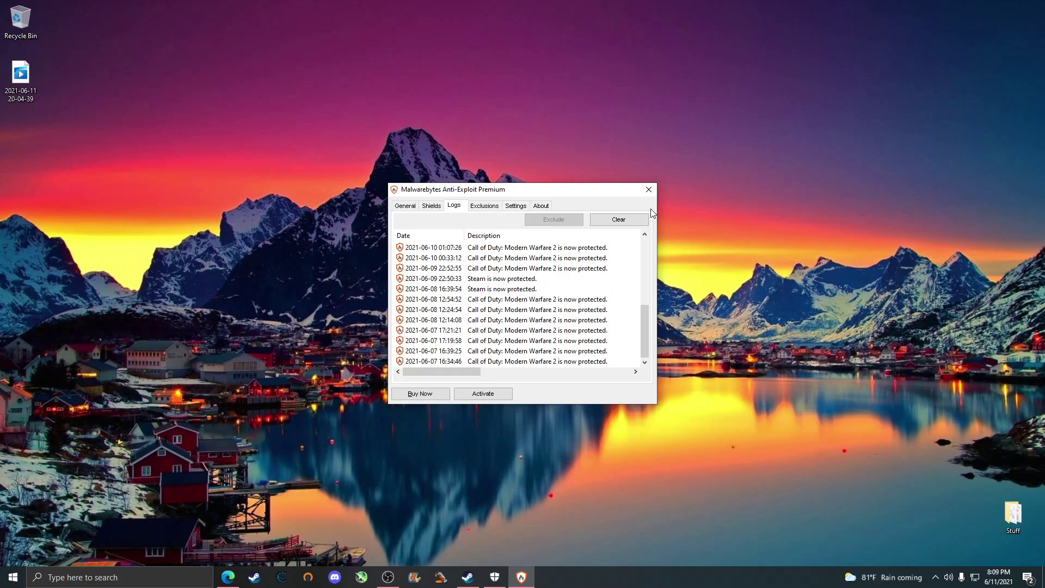
click(648, 191)
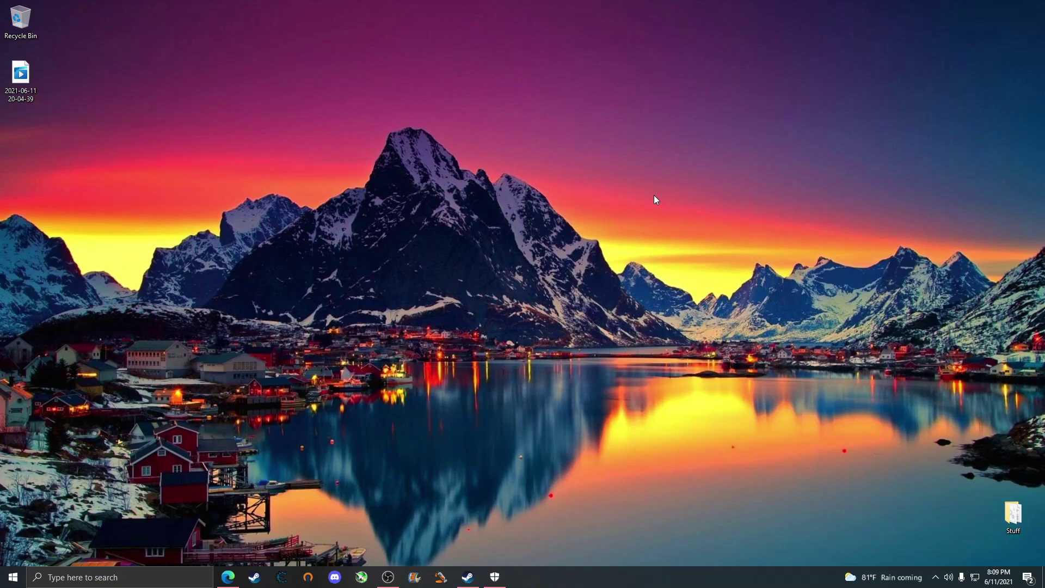